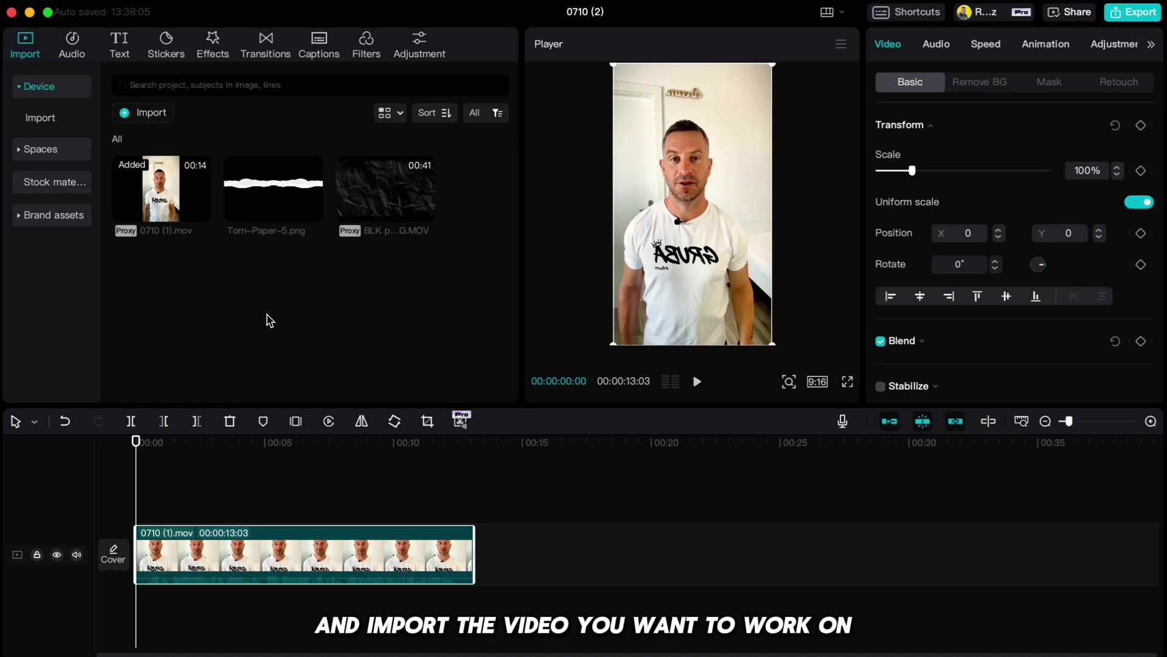
Step: Duplicate the talking-head clip, auto-remove the top copy's background, and insert BLK paper BG.MOV between them
{"action": "key", "text": "ctrl+c"}
{"action": "key", "text": "ctrl+v"}
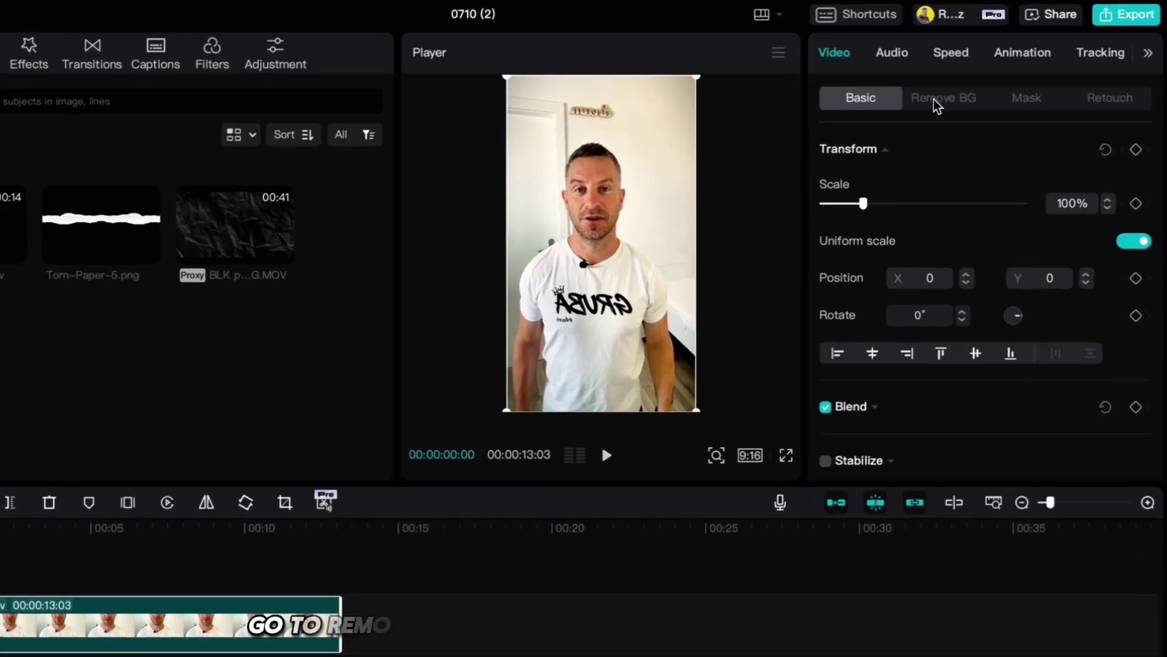
{"action": "left_click", "coordinate": [973, 85]}
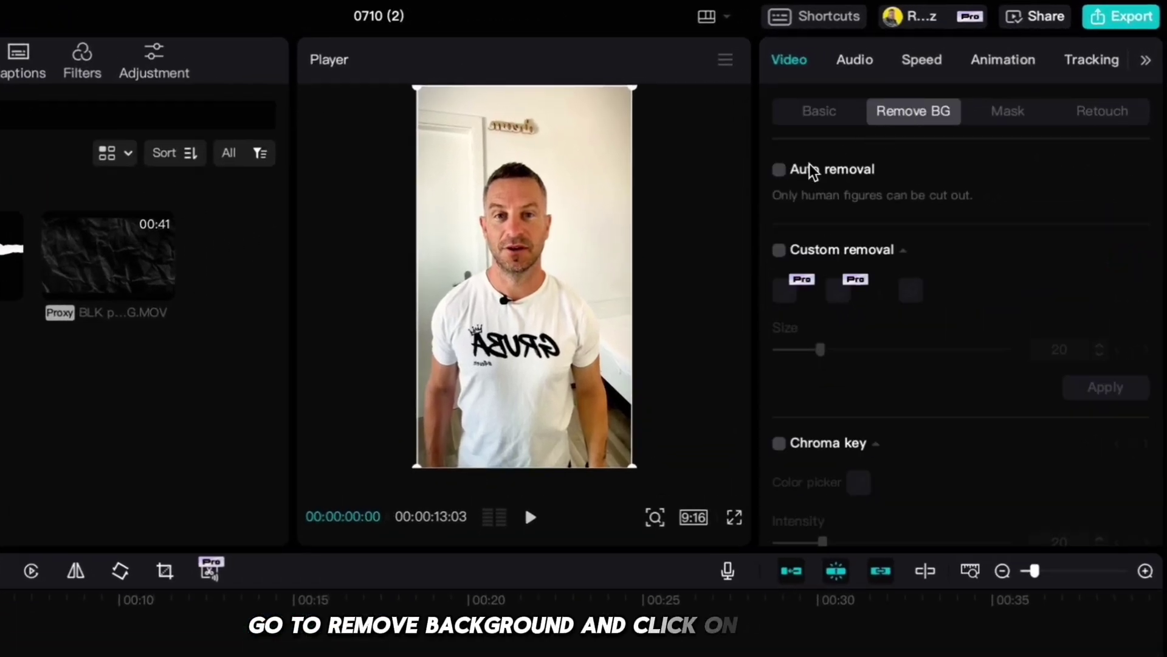
{"action": "left_click", "coordinate": [780, 171]}
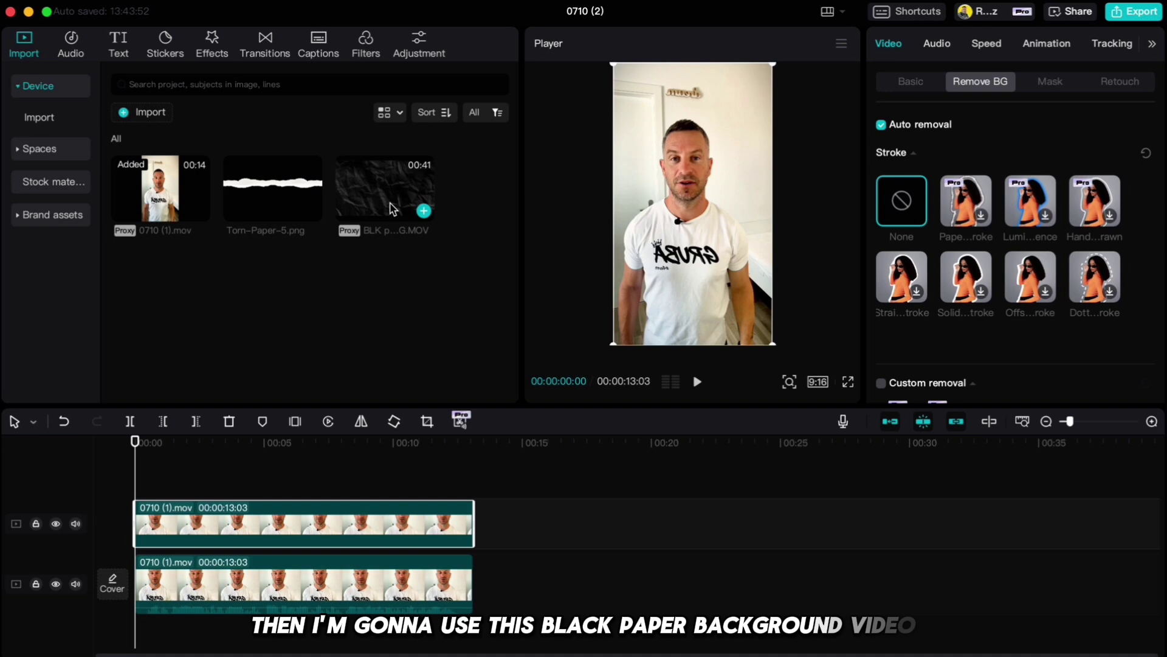
{"action": "left_click_drag", "start_coordinate": [392, 210], "coordinate": [137, 556]}
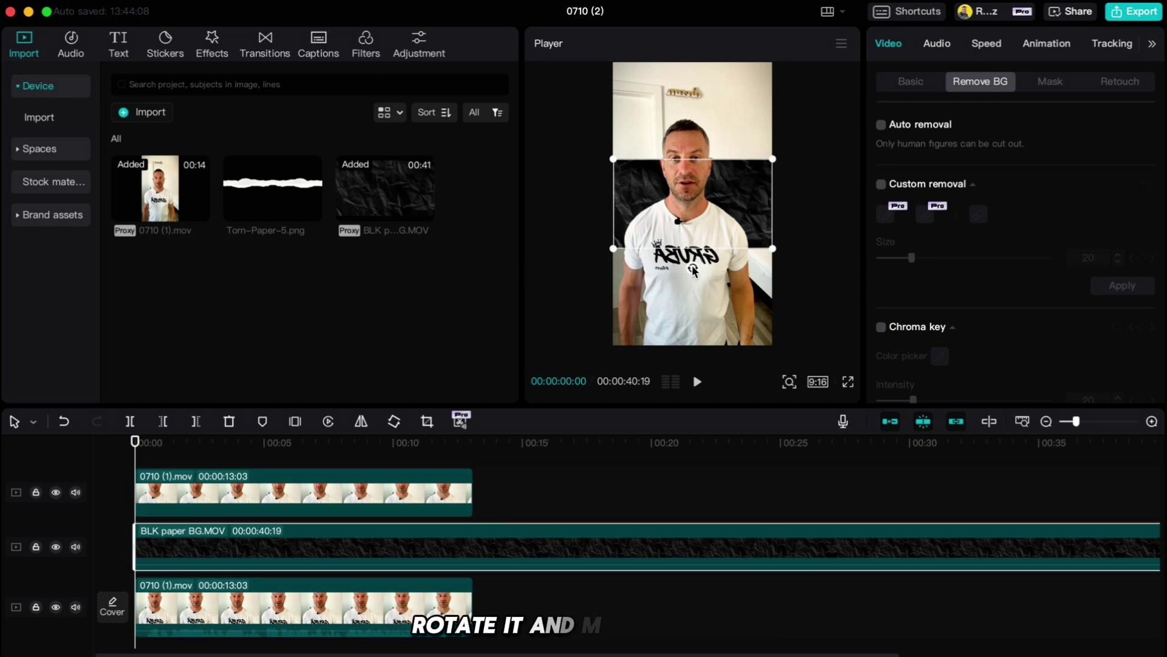
Step: Rotate and enlarge the paper clip, then add a Horizontal mask at -90° edged at the frame top
{"action": "left_click_drag", "start_coordinate": [693, 271], "coordinate": [571, 213]}
{"action": "left_click_drag", "start_coordinate": [648, 283], "coordinate": [606, 361]}
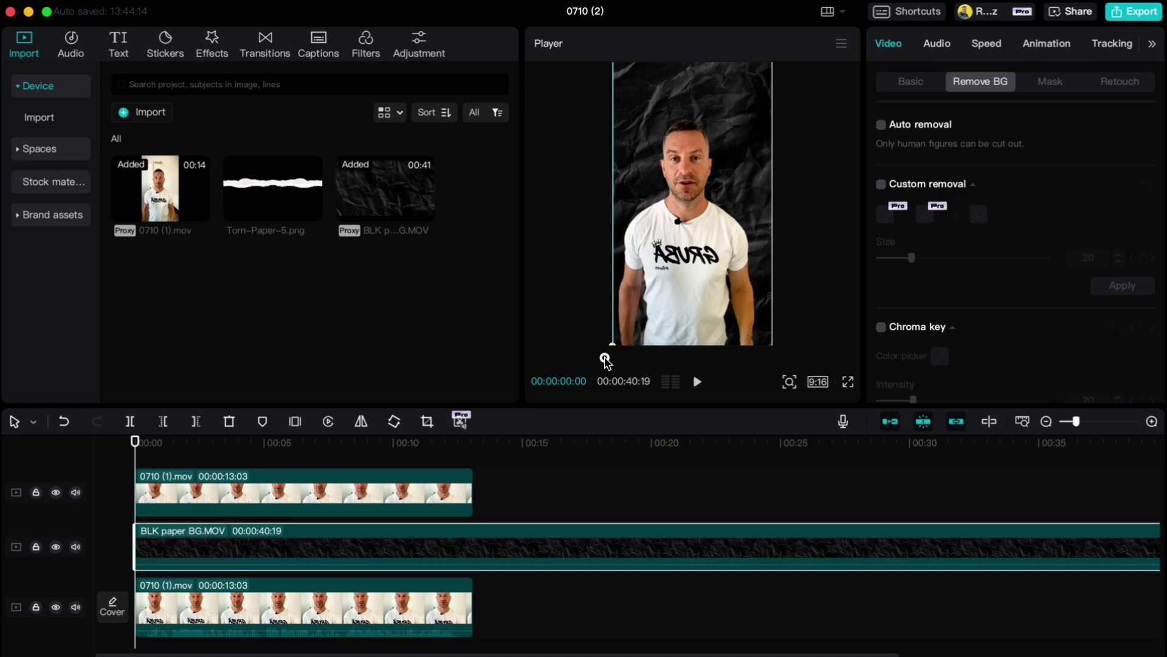
{"action": "left_click", "coordinate": [1047, 85]}
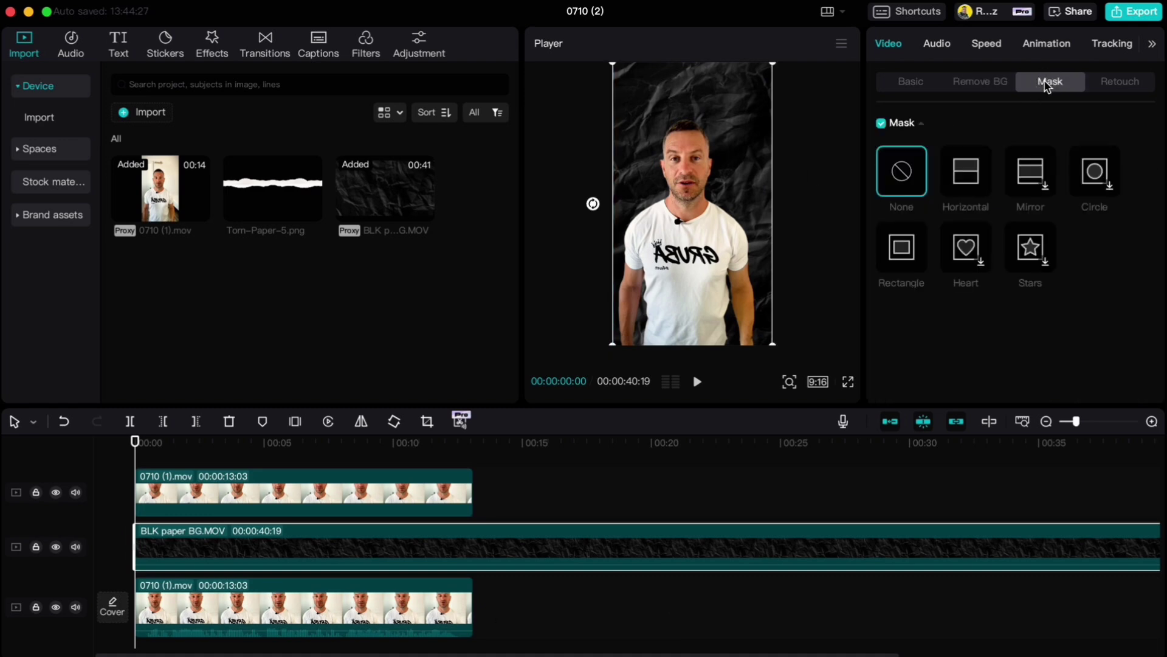
{"action": "left_click", "coordinate": [966, 172]}
{"action": "left_click_drag", "start_coordinate": [676, 211], "coordinate": [696, 223]}
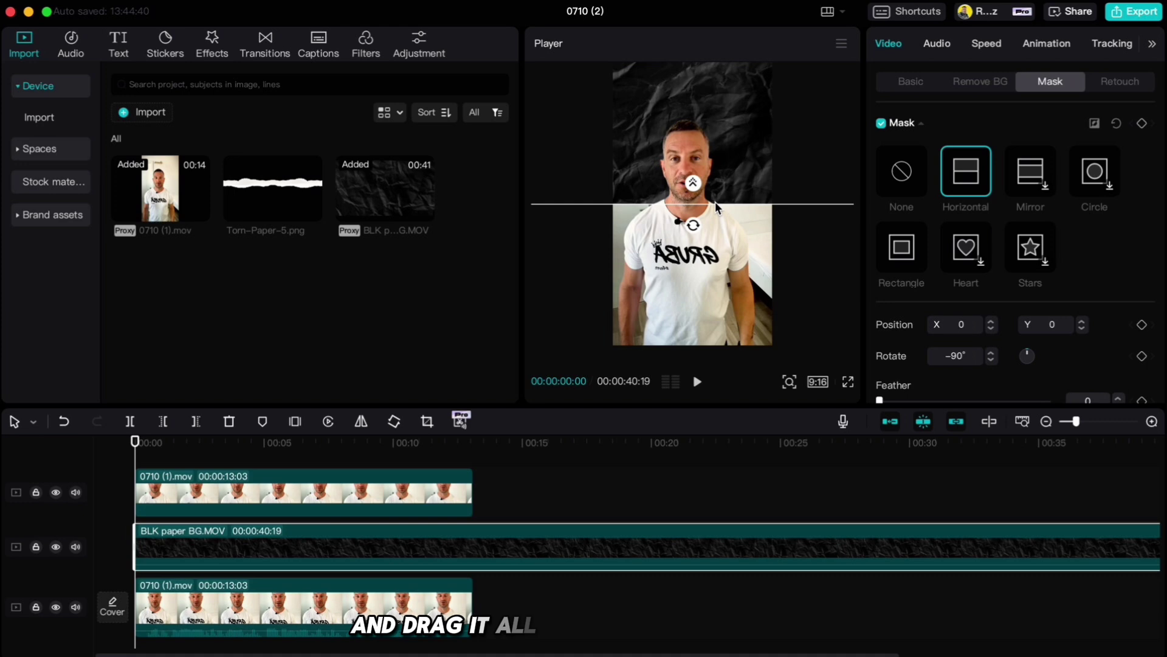
{"action": "left_click_drag", "start_coordinate": [716, 209], "coordinate": [715, 68]}
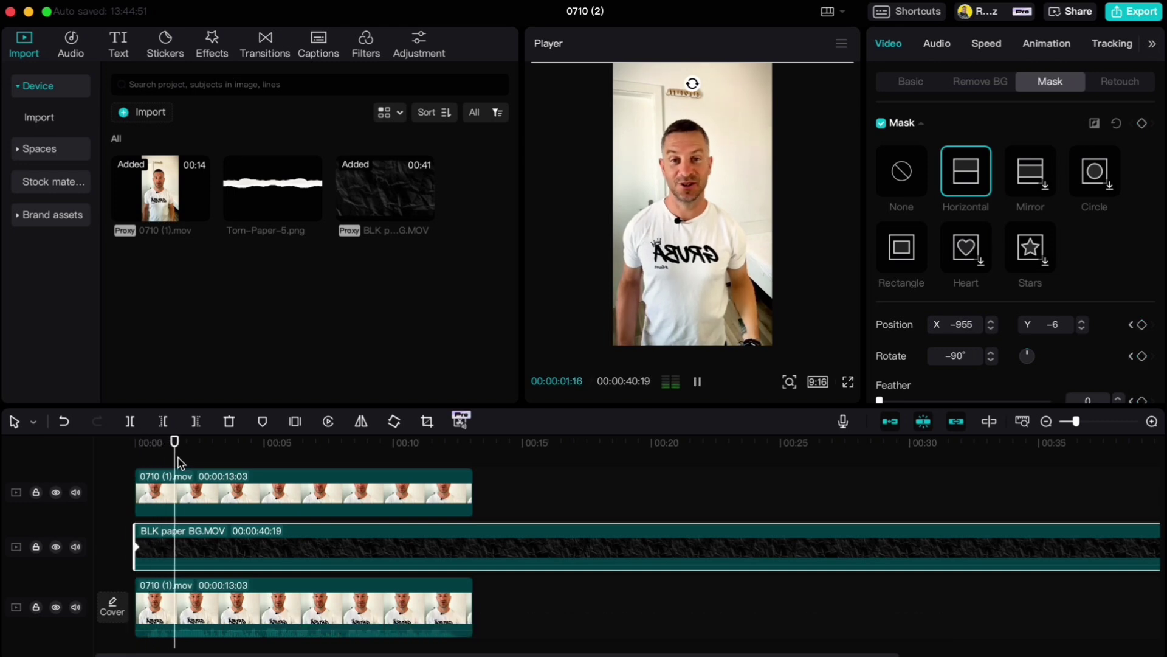
Step: Keyframe the mask at 3:05, then one frame later lower its edge to mid-chest
{"action": "key", "text": "space"}
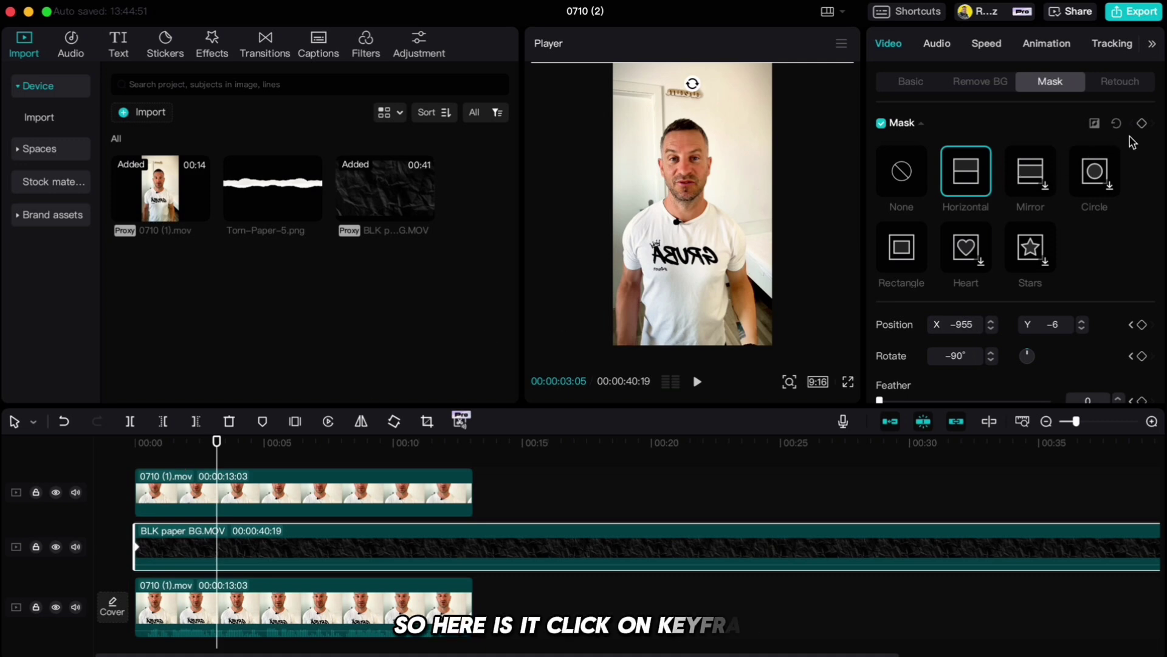
{"action": "left_click", "coordinate": [1142, 125]}
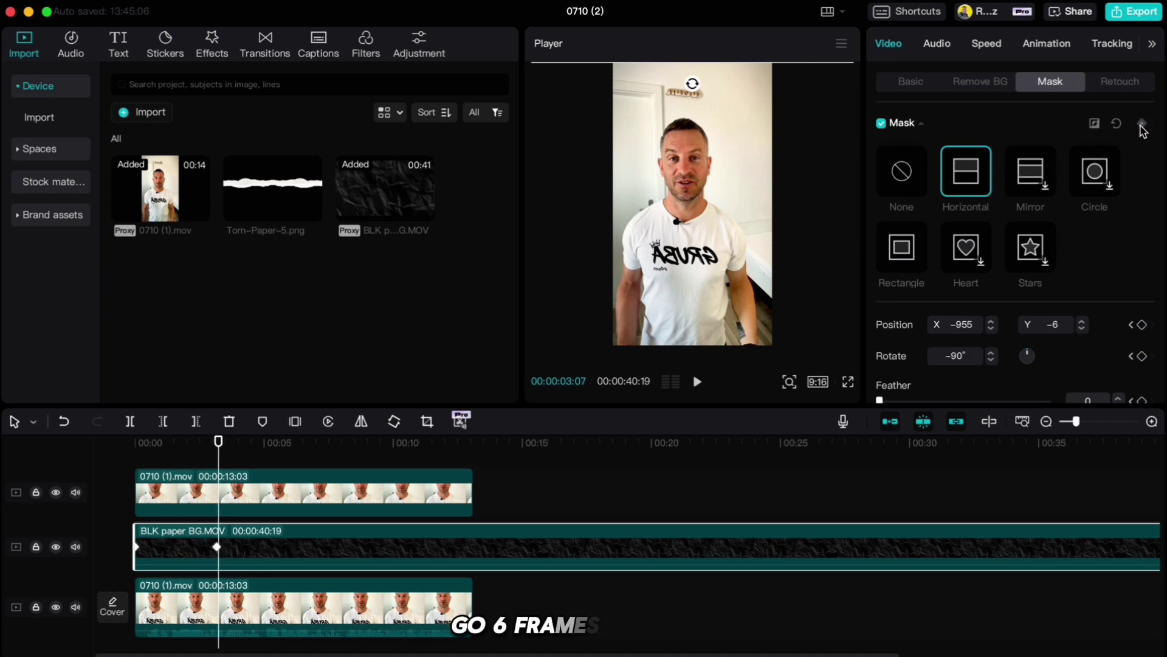
{"action": "key", "text": "Right"}
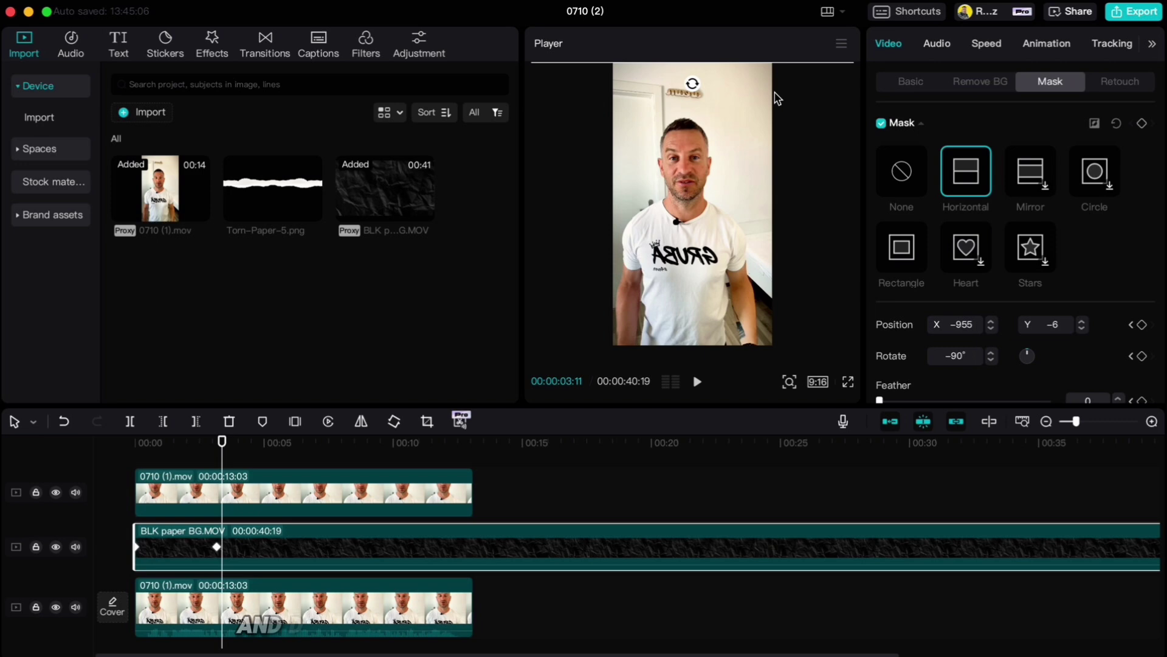
{"action": "left_click_drag", "start_coordinate": [724, 66], "coordinate": [724, 207]}
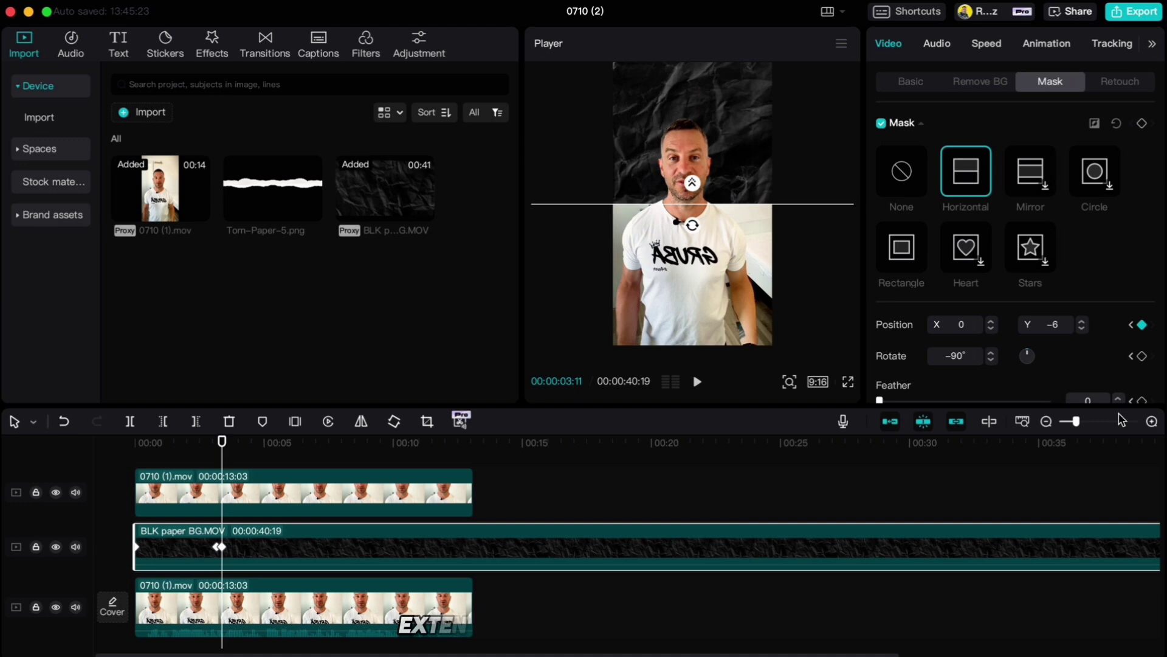
Step: At the first mask keyframe, add Torn-Paper-5.png and move it to the frame's top edge
{"action": "left_click", "coordinate": [1151, 421]}
{"action": "left_click", "coordinate": [1151, 421]}
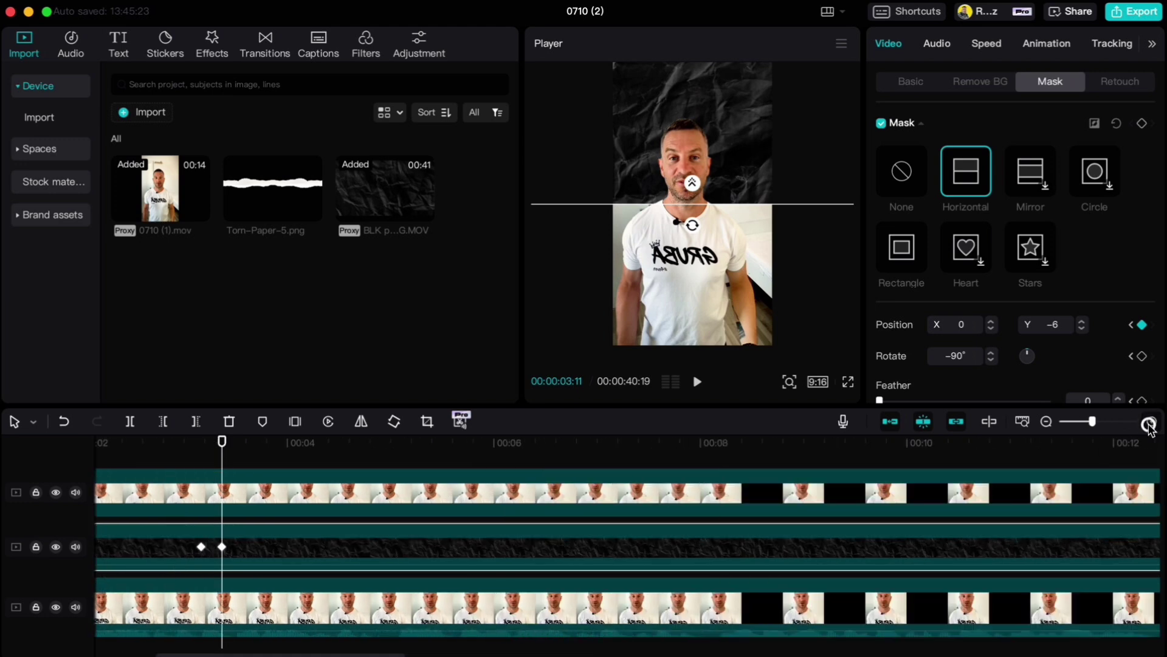
{"action": "scroll", "coordinate": [784, 535], "scroll_direction": "left", "scroll_amount": 5}
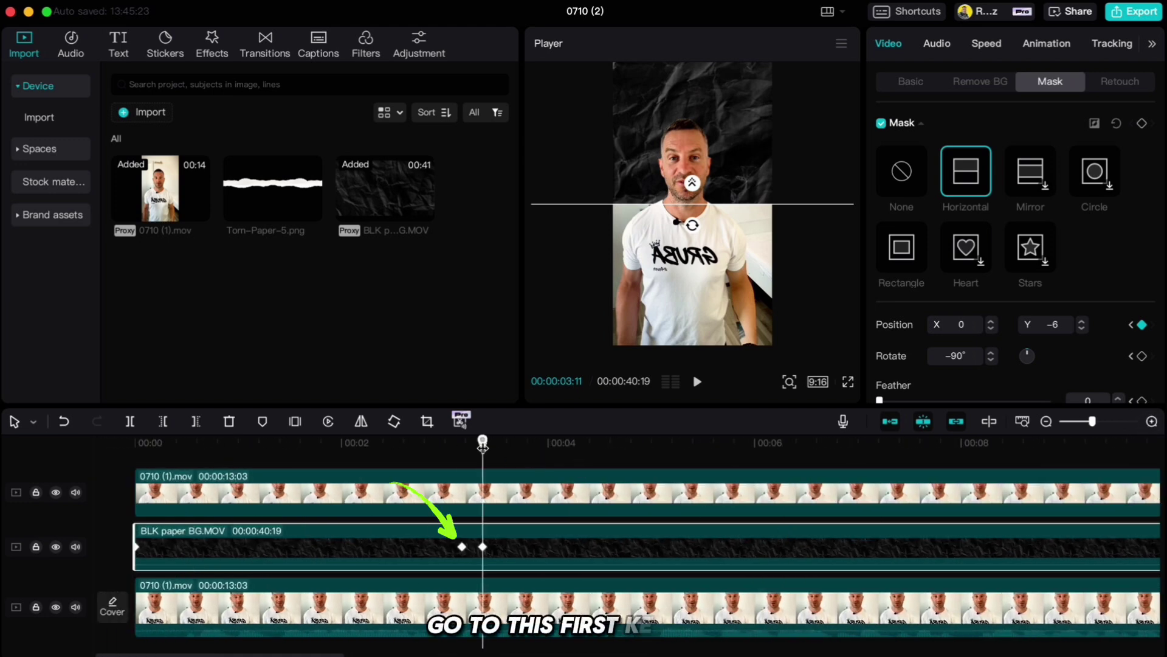
{"action": "left_click_drag", "start_coordinate": [483, 445], "coordinate": [462, 444]}
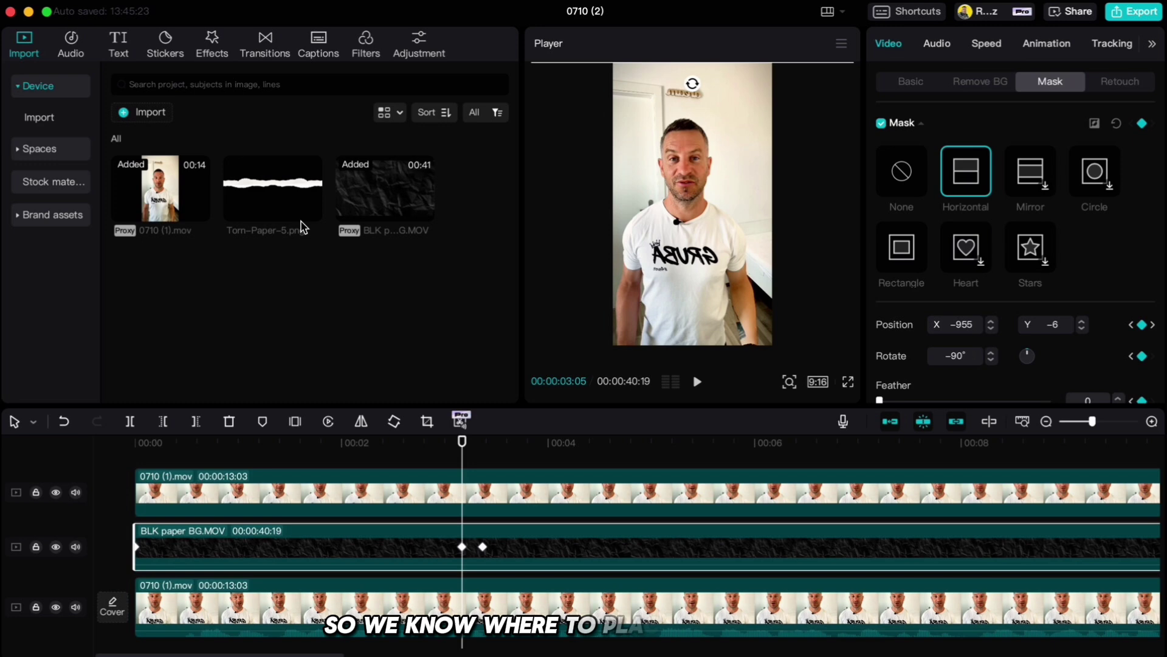
{"action": "left_click_drag", "start_coordinate": [290, 206], "coordinate": [463, 486]}
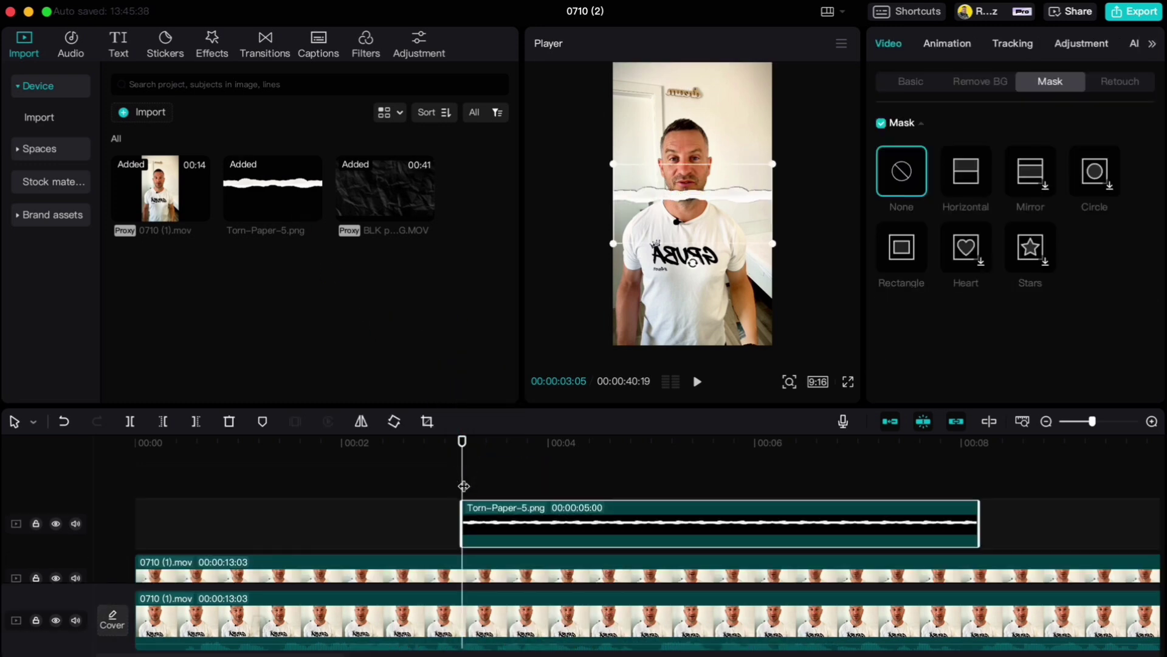
{"action": "left_click_drag", "start_coordinate": [718, 203], "coordinate": [716, 57]}
Step: Keyframe the torn paper's position, then at the second keyframe lower it to chest height (Y -101)
{"action": "left_click", "coordinate": [909, 82]}
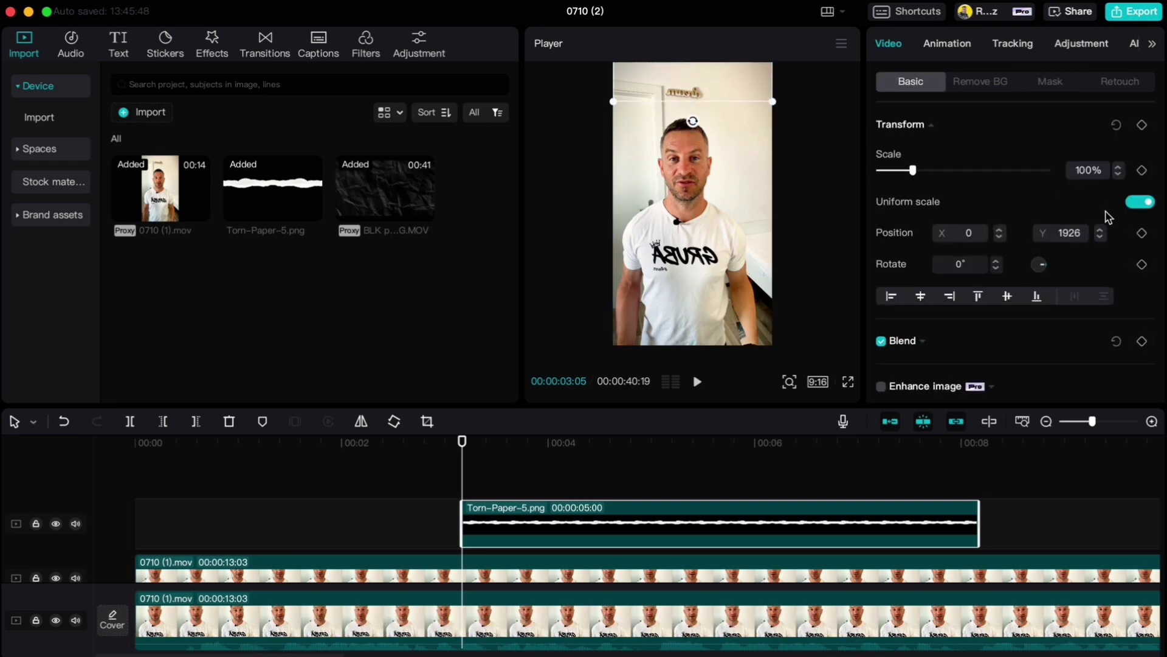
{"action": "scroll", "coordinate": [576, 557], "scroll_direction": "down", "scroll_amount": 3}
{"action": "left_click", "coordinate": [573, 570]}
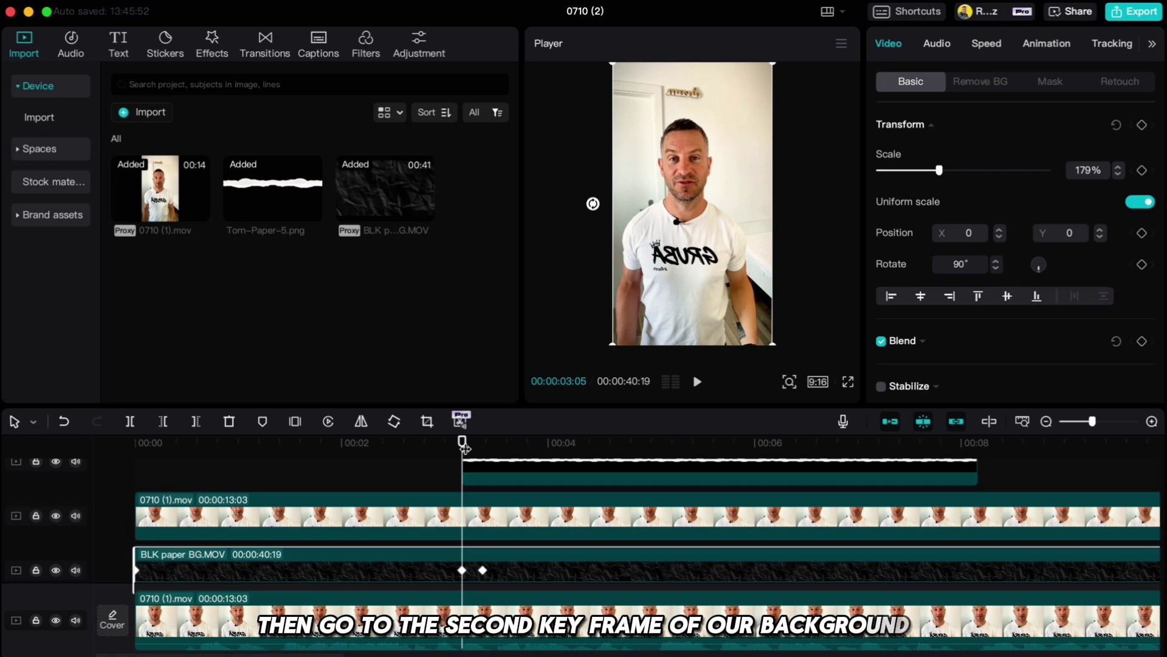
{"action": "left_click", "coordinate": [482, 444]}
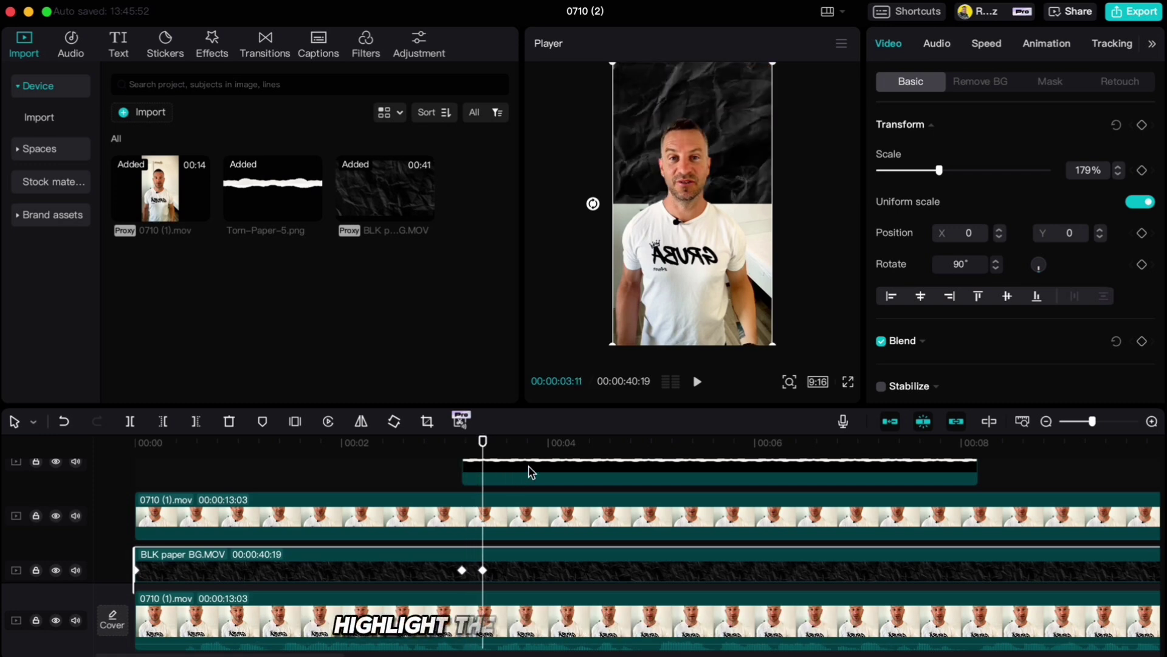
{"action": "left_click", "coordinate": [531, 472]}
{"action": "left_click_drag", "start_coordinate": [670, 105], "coordinate": [646, 224]}
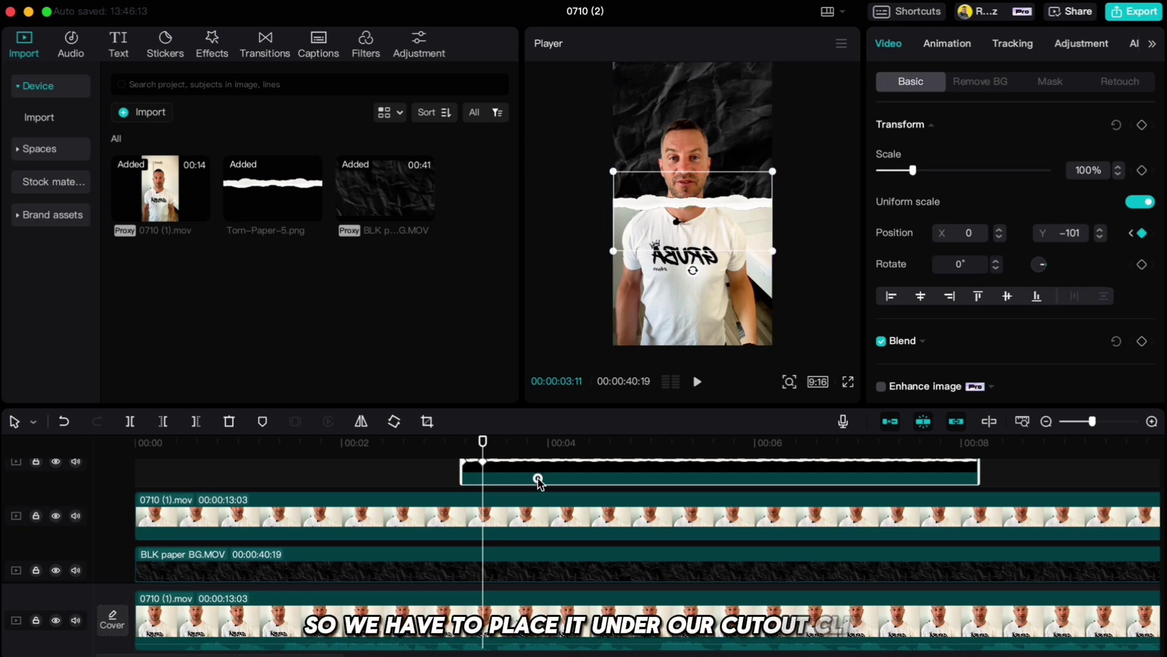
{"action": "left_click_drag", "start_coordinate": [538, 480], "coordinate": [537, 541]}
Step: Move the Torn-Paper-5.png clip onto a track below the cutout presenter
{"action": "mouse_move", "coordinate": [482, 443]}
{"action": "left_mouse_down"}
{"action": "mouse_move", "coordinate": [419, 448]}
{"action": "mouse_move", "coordinate": [494, 451]}
{"action": "left_mouse_up"}
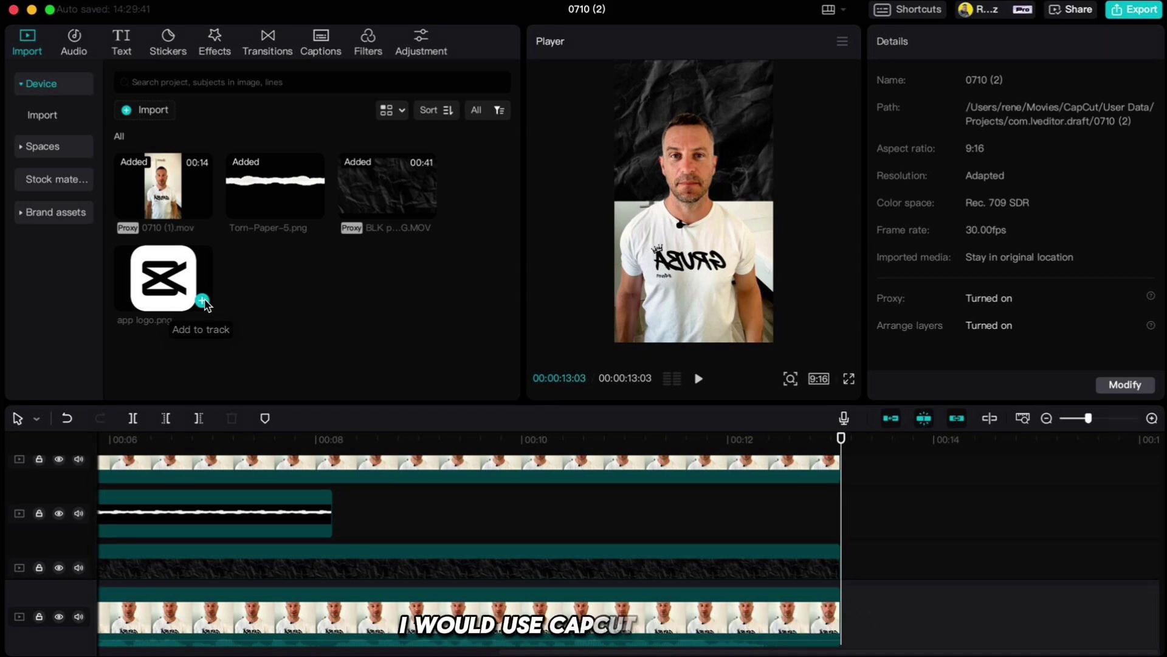
Step: Add app logo.png to the timeline and paste a second copy right after it
{"action": "left_click", "coordinate": [202, 301]}
{"action": "scroll", "coordinate": [930, 521], "scroll_direction": "right", "scroll_amount": 5}
{"action": "left_click", "coordinate": [943, 475]}
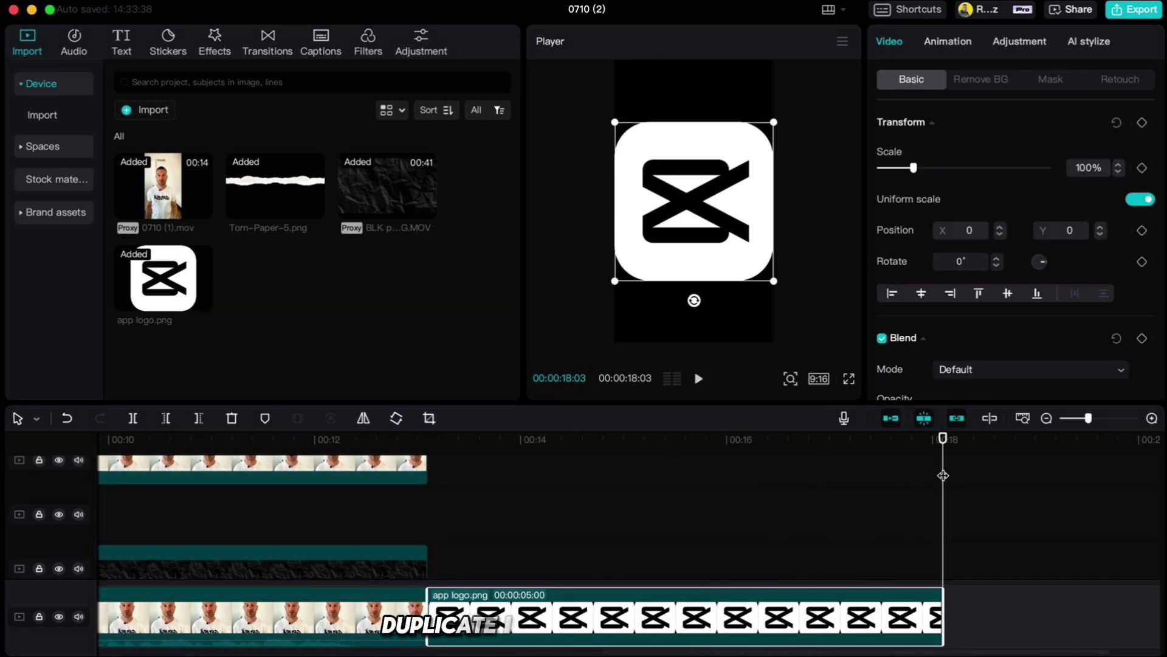
{"action": "key", "text": "super+c"}
{"action": "key", "text": "super+v"}
Step: Place the Paper Ball transition between the two logo clips
{"action": "left_click", "coordinate": [267, 47]}
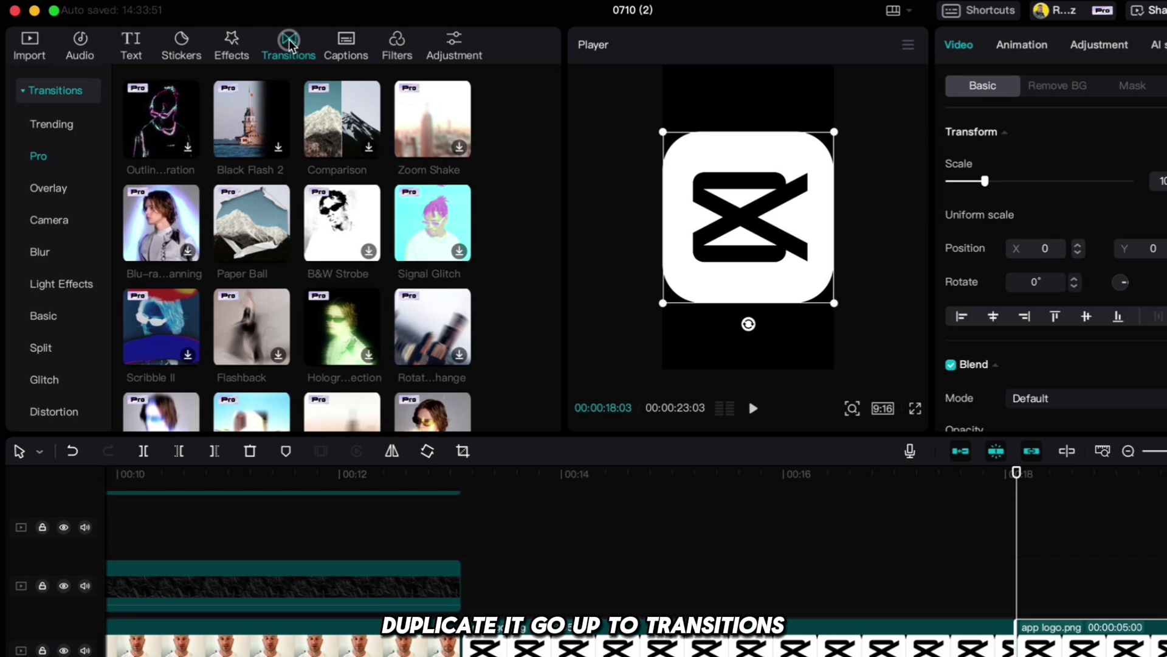
{"action": "scroll", "coordinate": [300, 180], "scroll_direction": "down", "scroll_amount": 5}
{"action": "scroll", "coordinate": [414, 250], "scroll_direction": "down", "scroll_amount": 1}
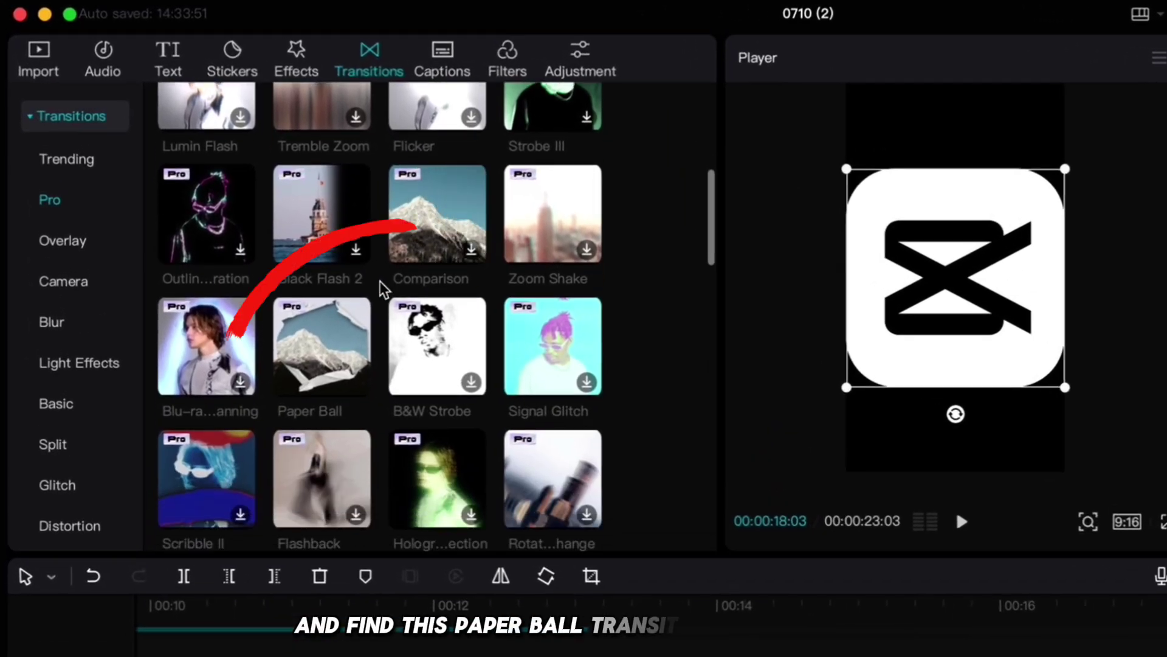
{"action": "left_click", "coordinate": [354, 381]}
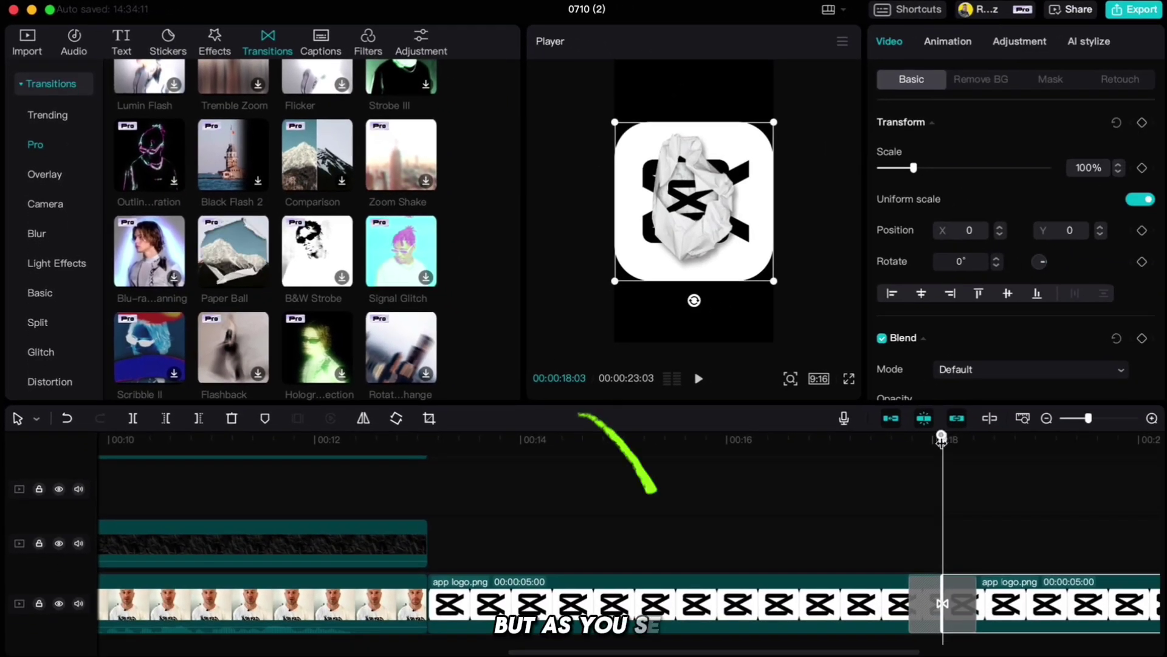
{"action": "left_click_drag", "start_coordinate": [943, 438], "coordinate": [871, 432]}
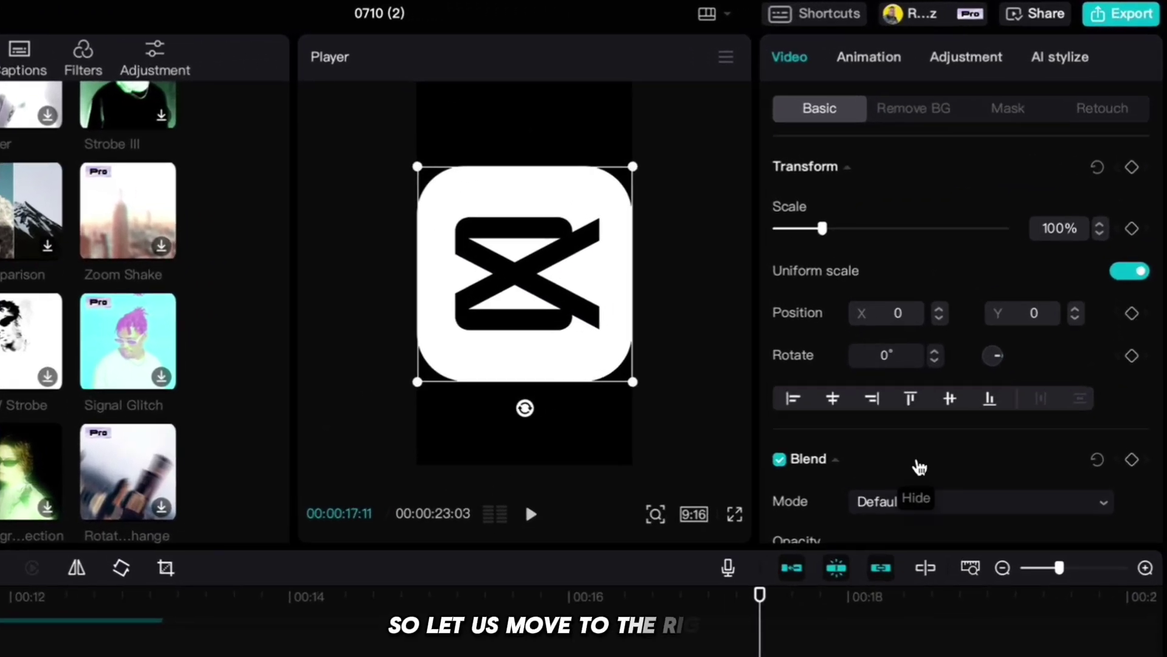
Step: Lower the first logo clip's Blend opacity to 0%
{"action": "left_click", "coordinate": [919, 466]}
{"action": "left_click", "coordinate": [919, 466]}
{"action": "scroll", "coordinate": [919, 467], "scroll_direction": "down", "scroll_amount": 1}
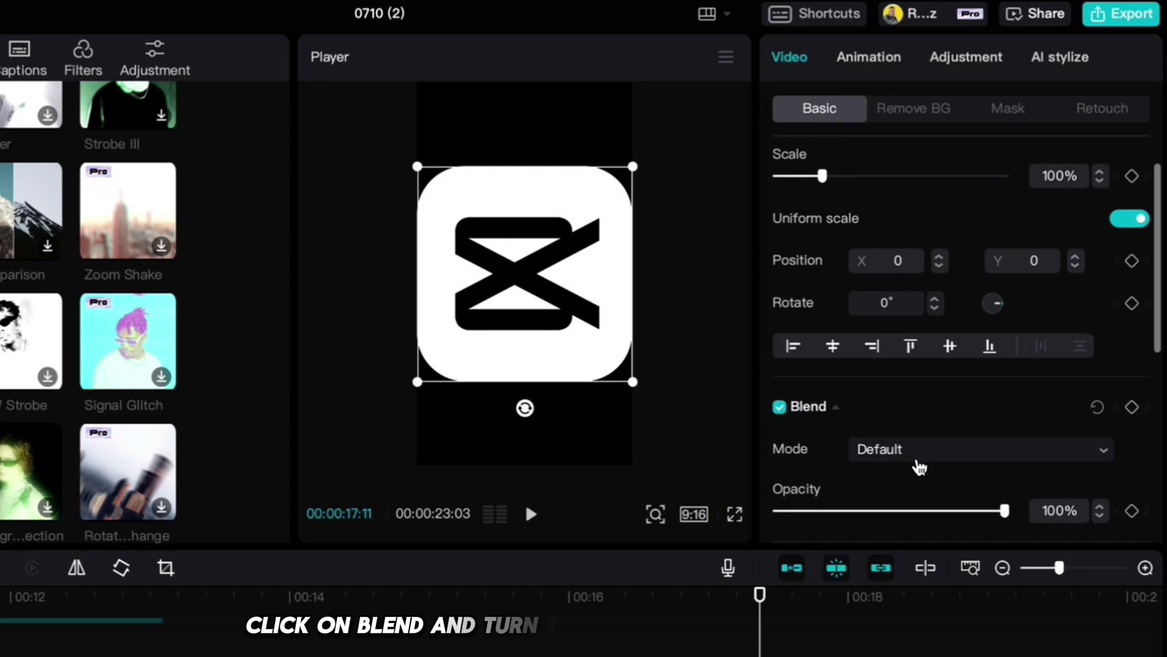
{"action": "scroll", "coordinate": [919, 467], "scroll_direction": "down", "scroll_amount": 1}
{"action": "left_click_drag", "start_coordinate": [1005, 462], "coordinate": [772, 462]}
Step: Merge both logo clips into a compound clip and drag it to about 5 s
{"action": "left_click", "coordinate": [653, 656]}
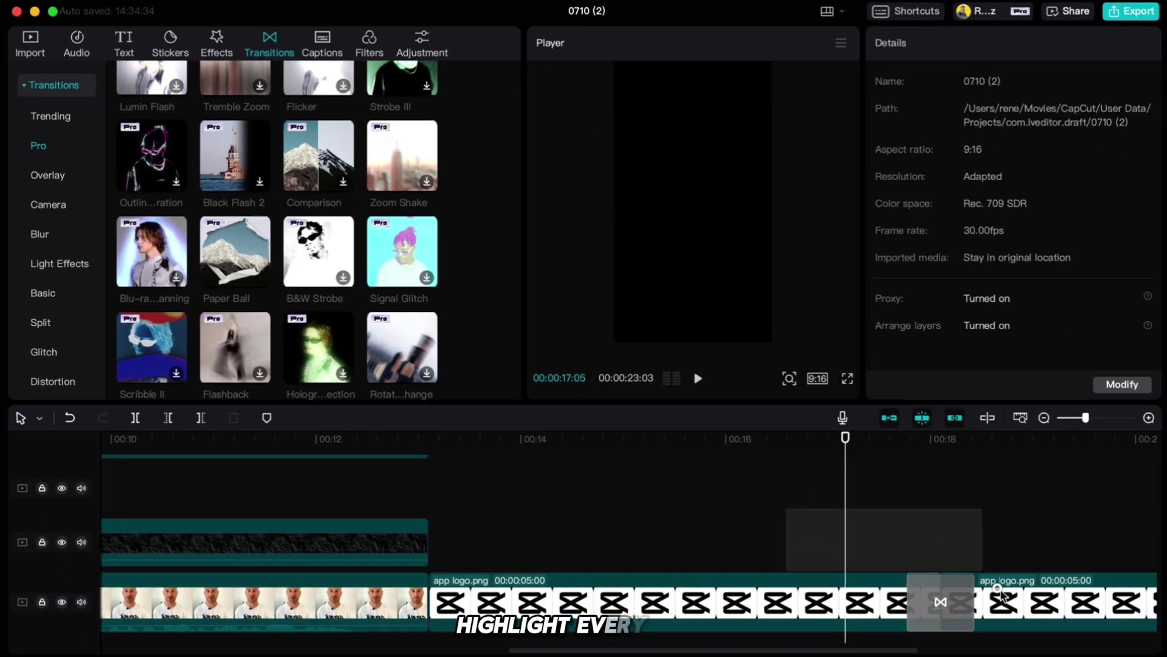
{"action": "left_click", "coordinate": [1032, 614]}
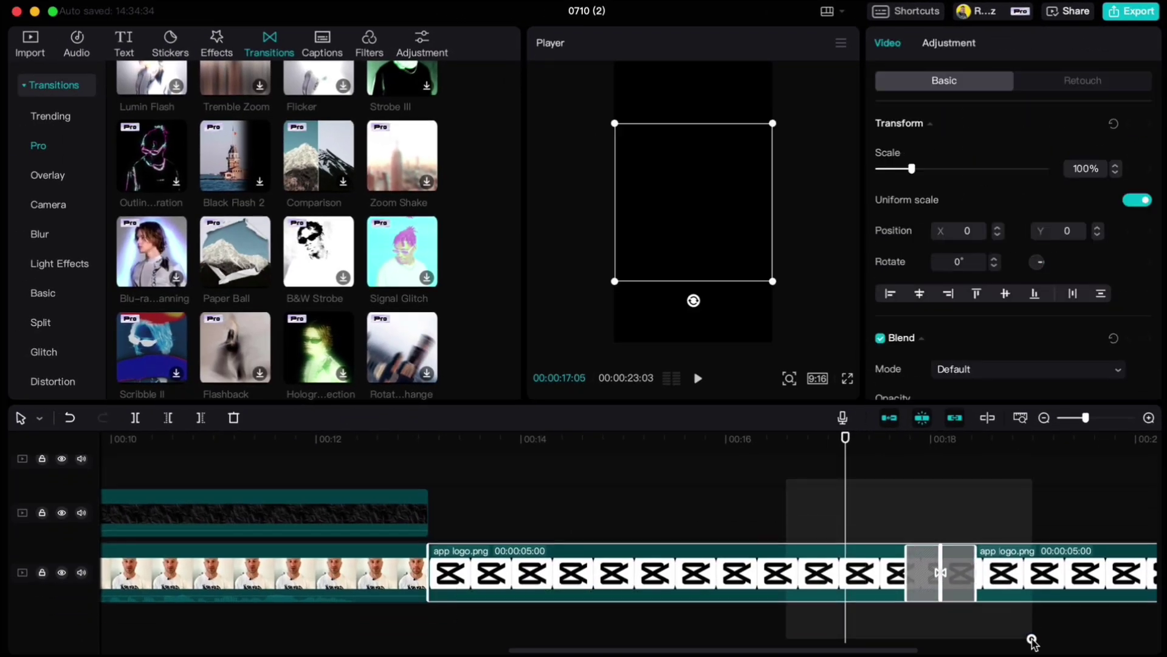
{"action": "right_click", "coordinate": [1021, 569]}
{"action": "left_click", "coordinate": [1021, 554]}
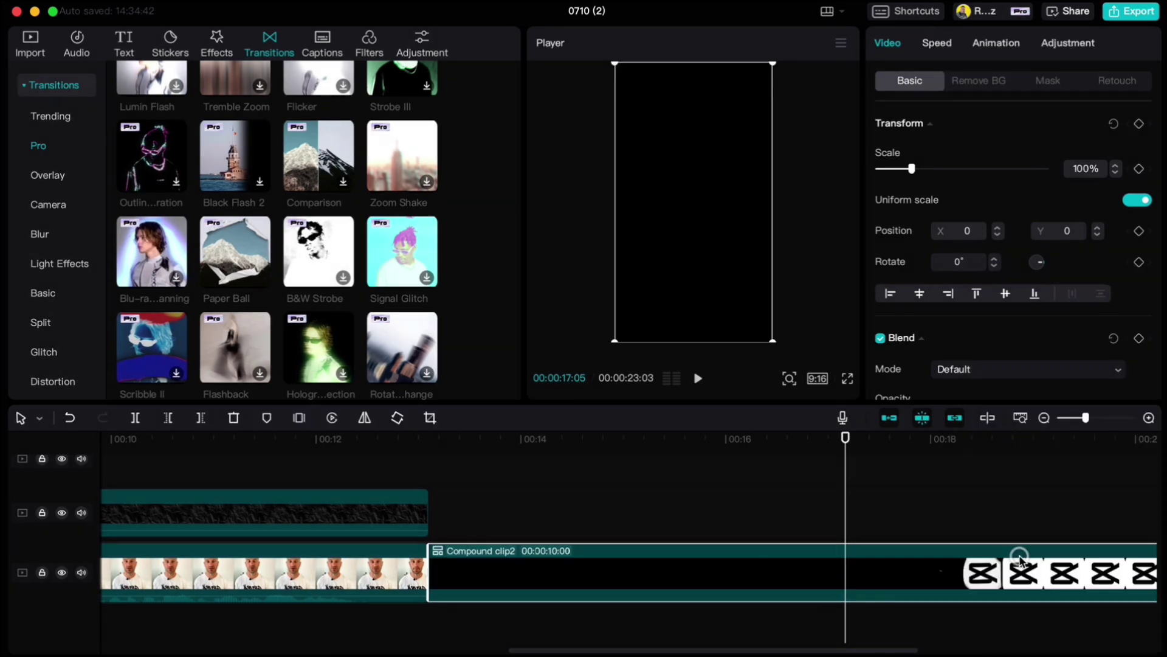
{"action": "left_click_drag", "start_coordinate": [988, 549], "coordinate": [208, 535]}
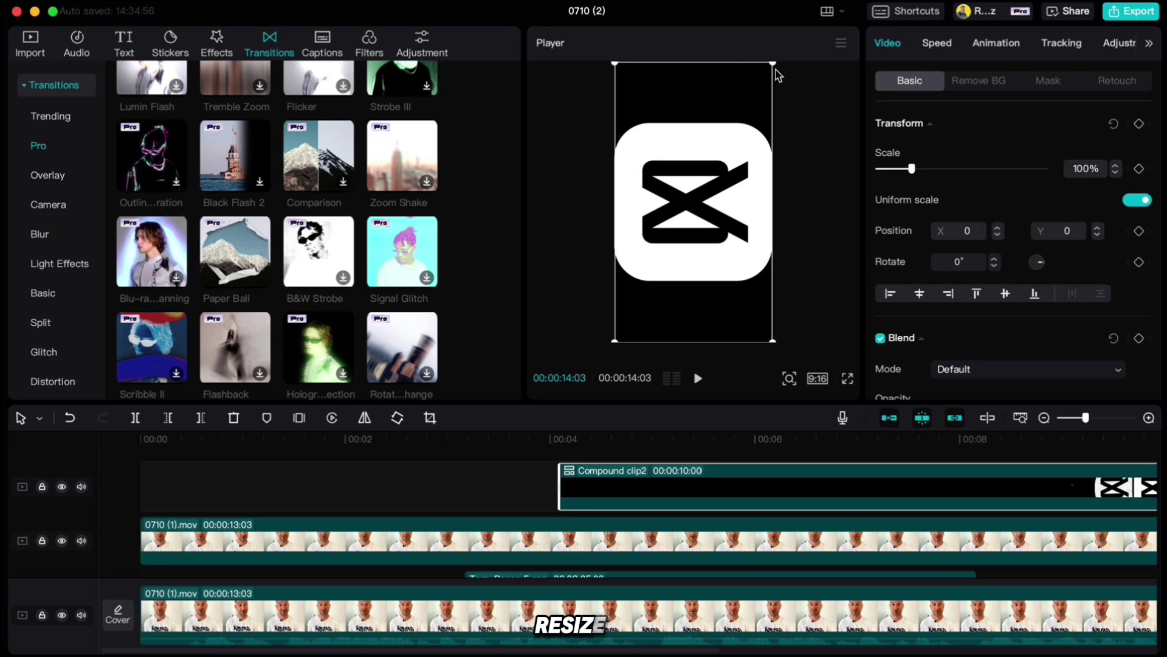
Step: Put Compound clip2 below the cutout track, scaled to 45% near the top, and preview it
{"action": "left_click_drag", "start_coordinate": [772, 67], "coordinate": [747, 107]}
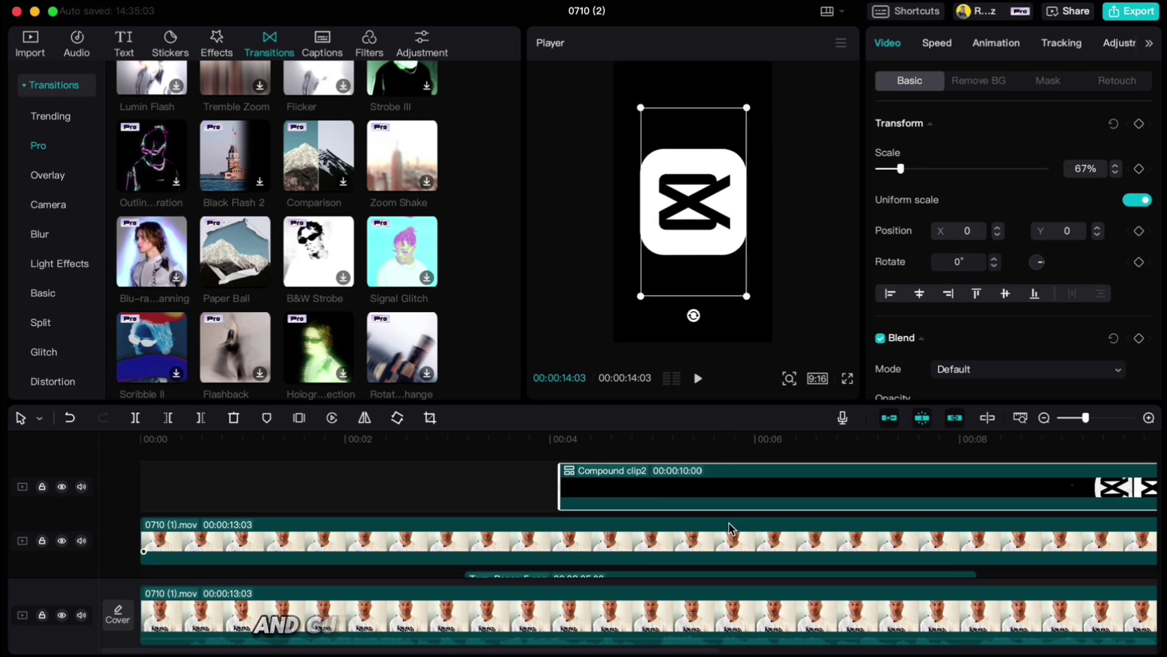
{"action": "scroll", "coordinate": [730, 528], "scroll_direction": "right", "scroll_amount": 5}
{"action": "left_click_drag", "start_coordinate": [696, 438], "coordinate": [839, 436]}
{"action": "left_click", "coordinate": [848, 487]}
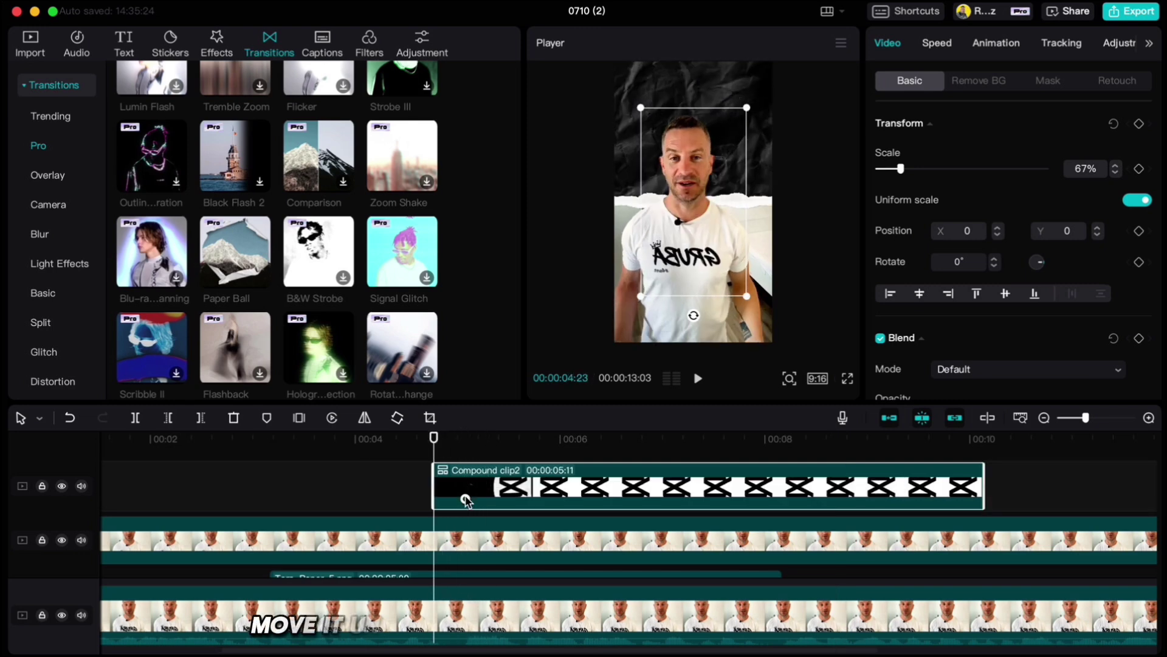
{"action": "left_click_drag", "start_coordinate": [466, 499], "coordinate": [459, 572]}
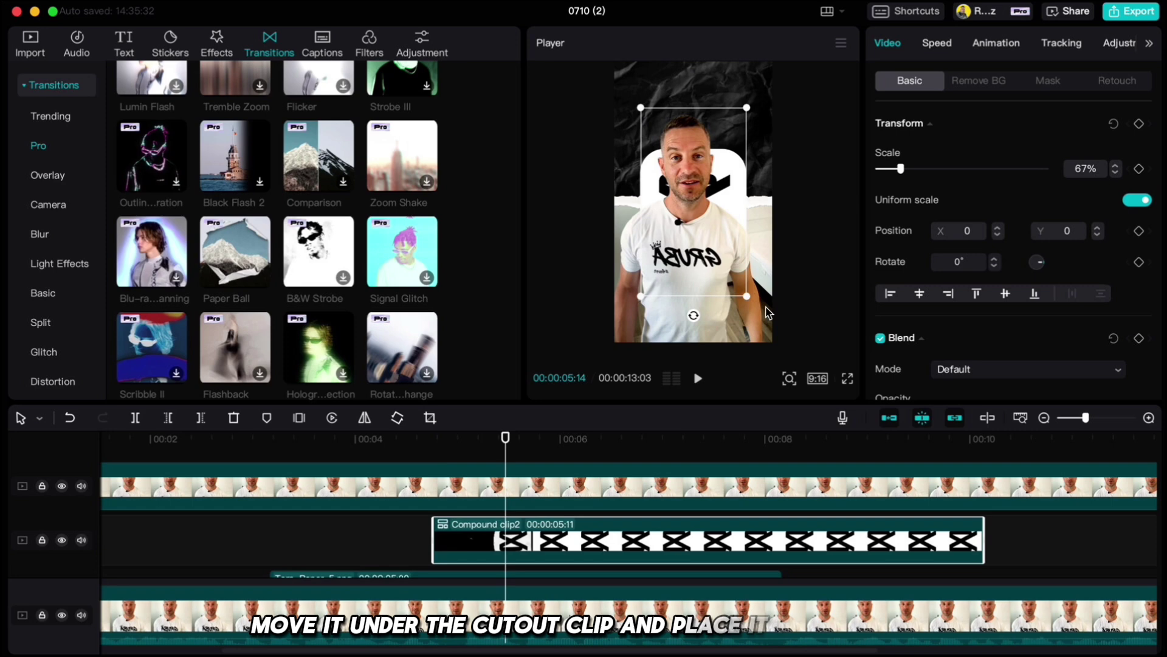
{"action": "left_click_drag", "start_coordinate": [767, 313], "coordinate": [710, 104]}
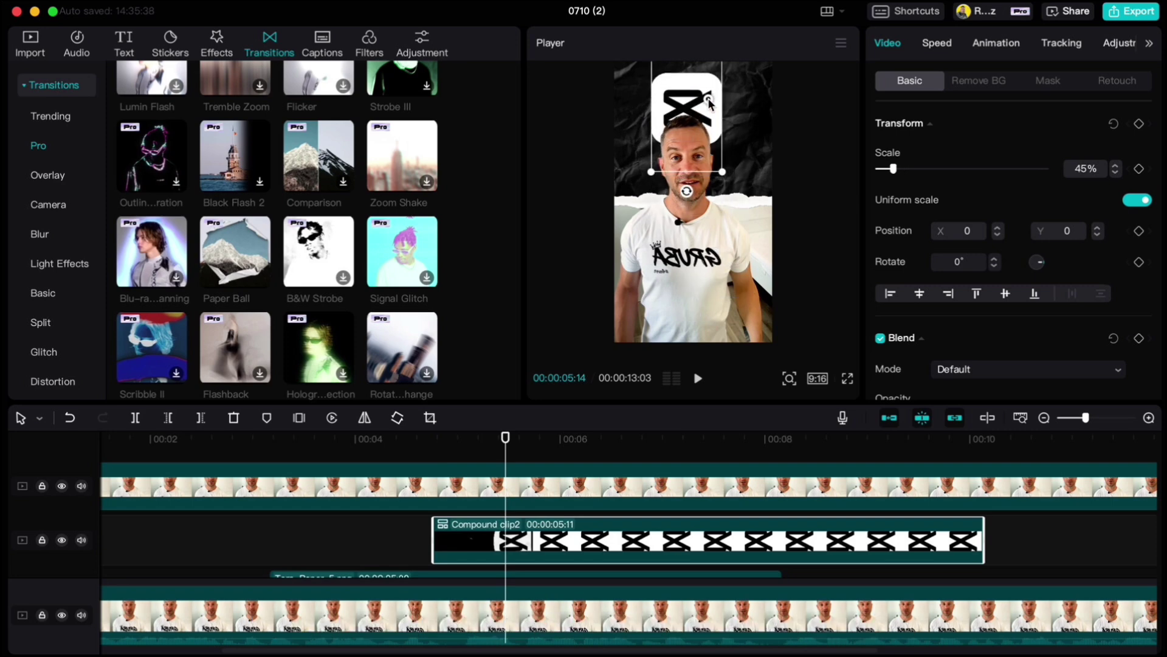
{"action": "left_click", "coordinate": [320, 528]}
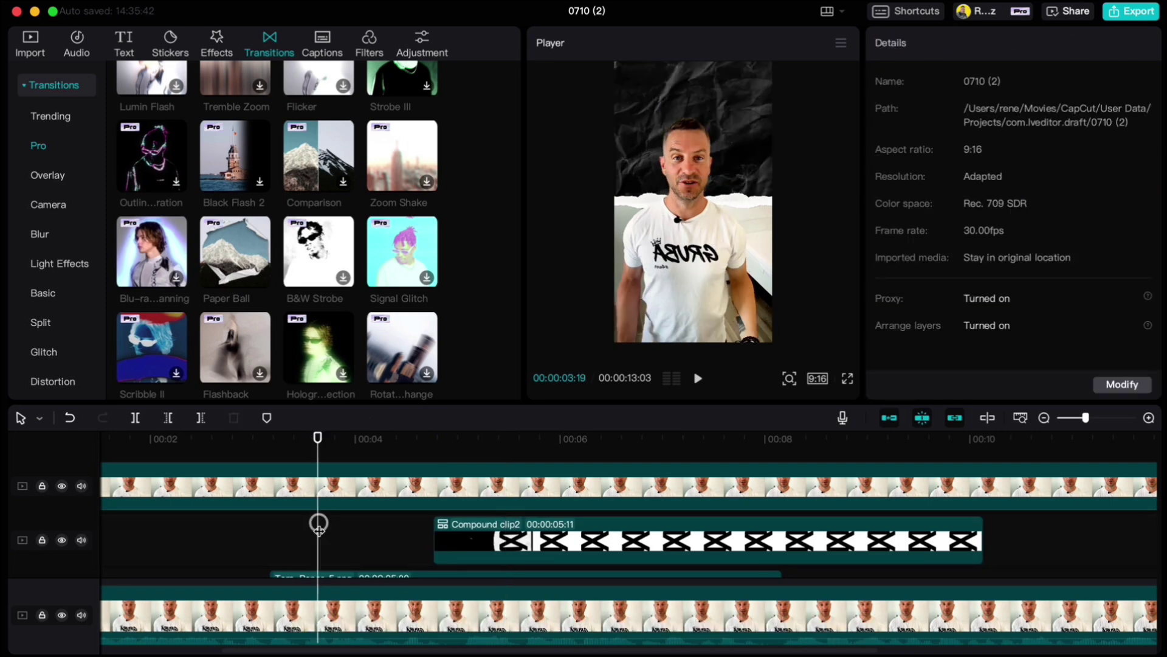
{"action": "key", "text": "space"}
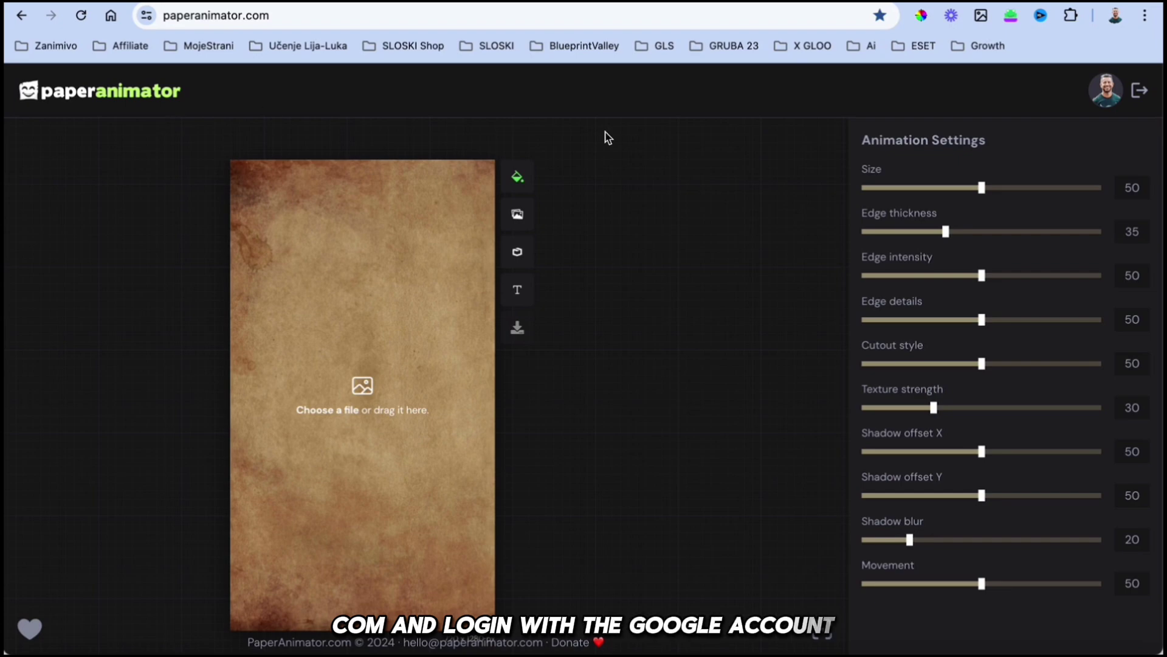
Step: Place app logo.png on the Paper Animator canvas
{"action": "left_click", "coordinate": [518, 216]}
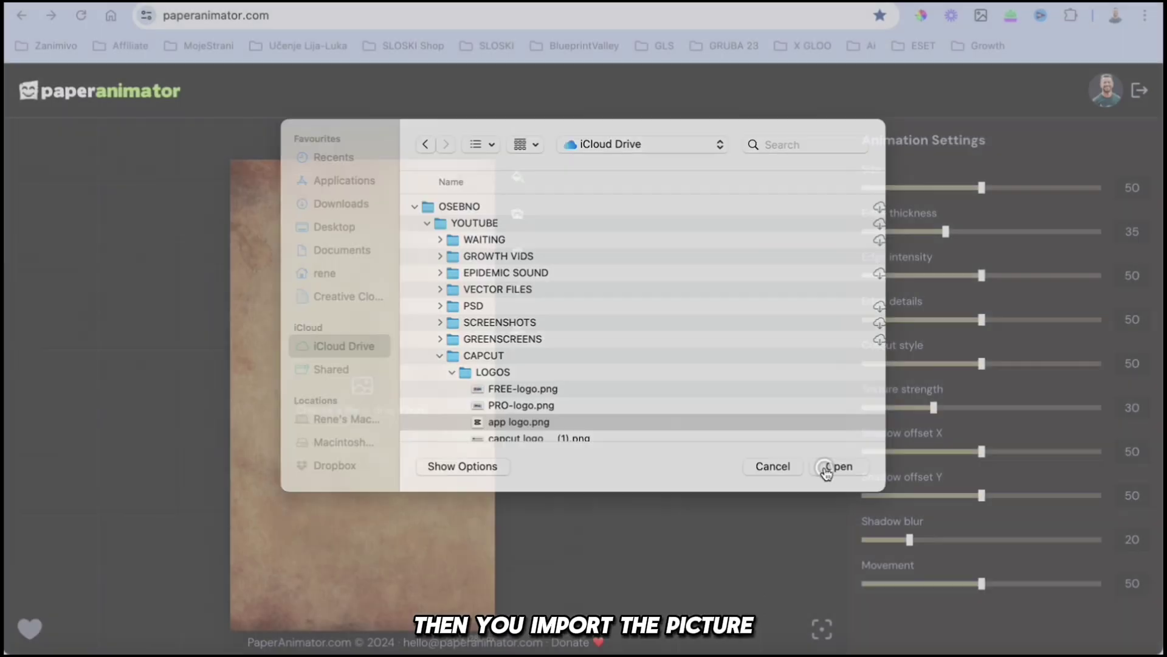
{"action": "left_click", "coordinate": [834, 469]}
{"action": "left_click", "coordinate": [592, 552]}
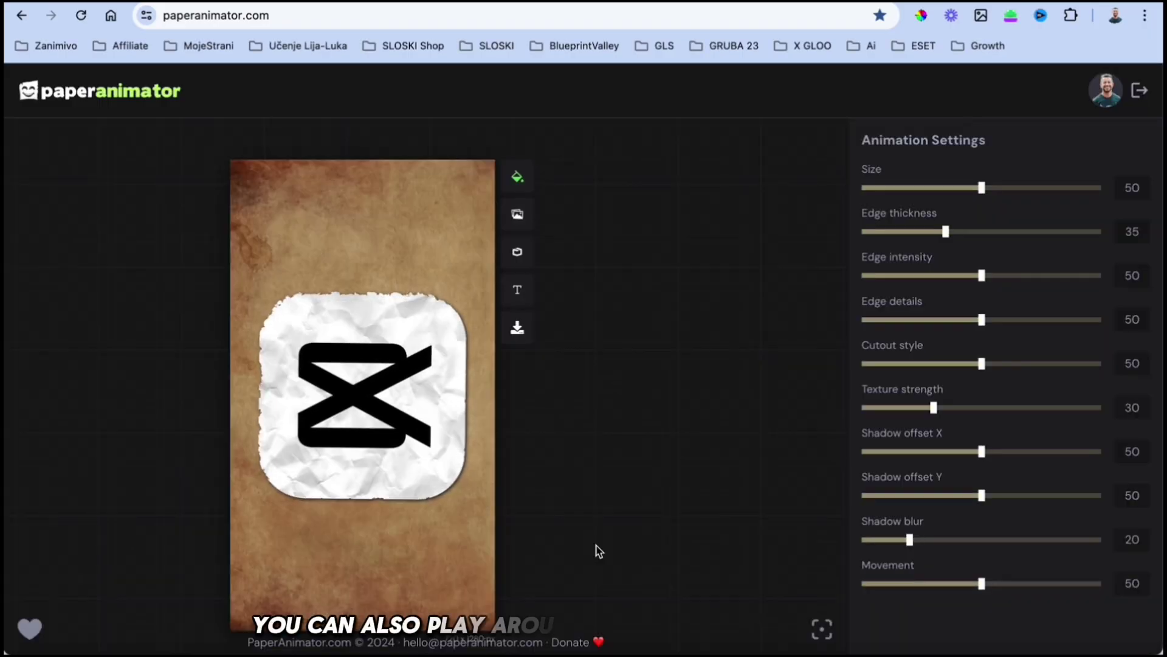
Step: Set size 38 and edge intensity 41, add a green-screen background, and export as MP4
{"action": "left_click_drag", "start_coordinate": [980, 188], "coordinate": [951, 192]}
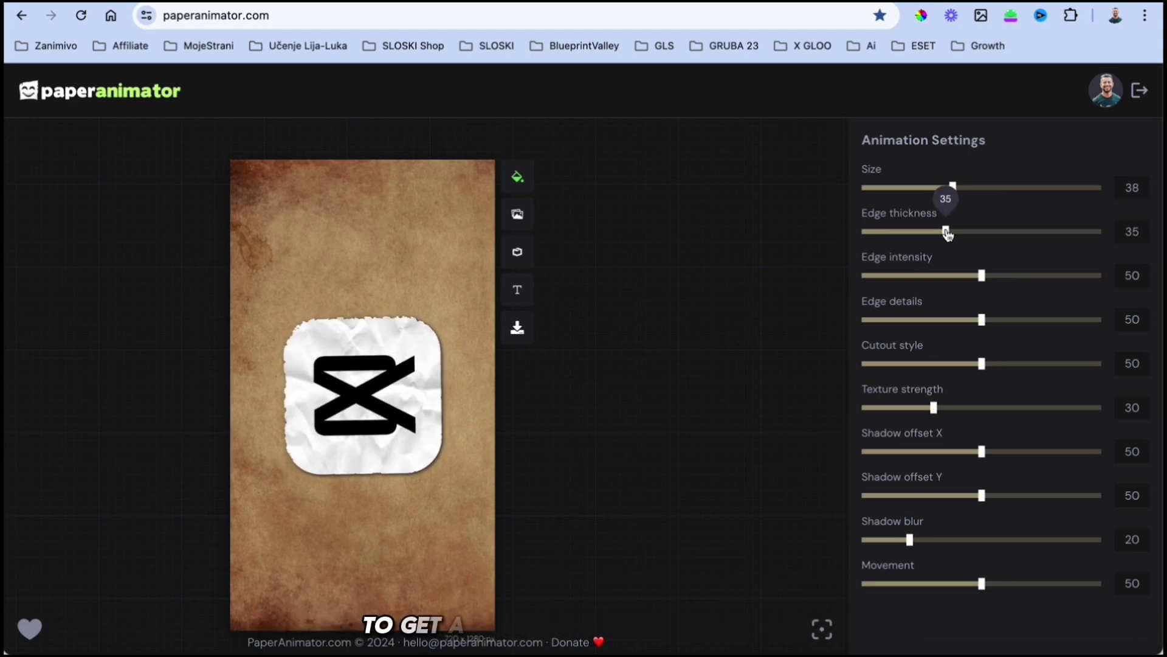
{"action": "left_click_drag", "start_coordinate": [962, 283], "coordinate": [960, 278]}
{"action": "left_click", "coordinate": [978, 319]}
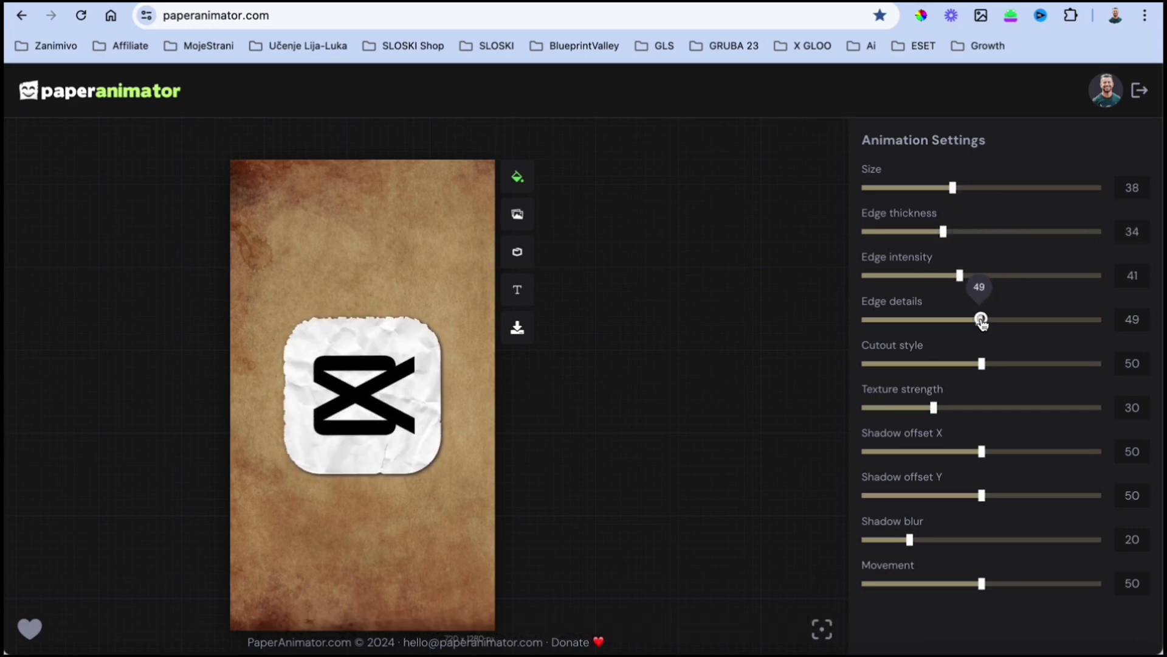
{"action": "left_click", "coordinate": [519, 180]}
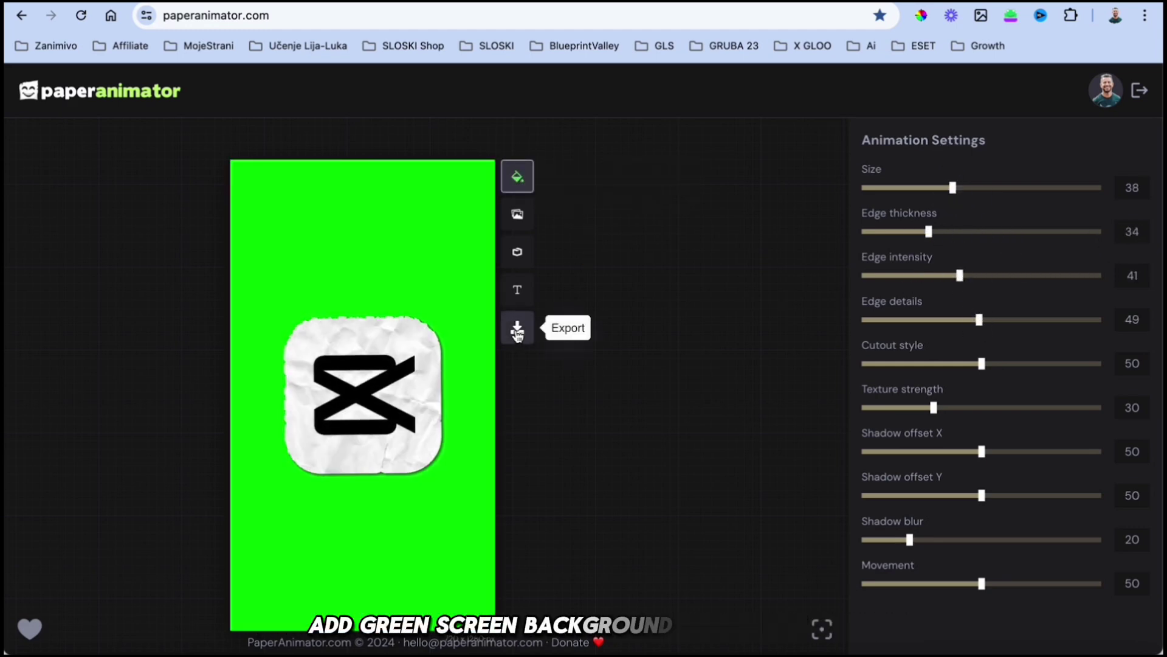
{"action": "left_click", "coordinate": [517, 331]}
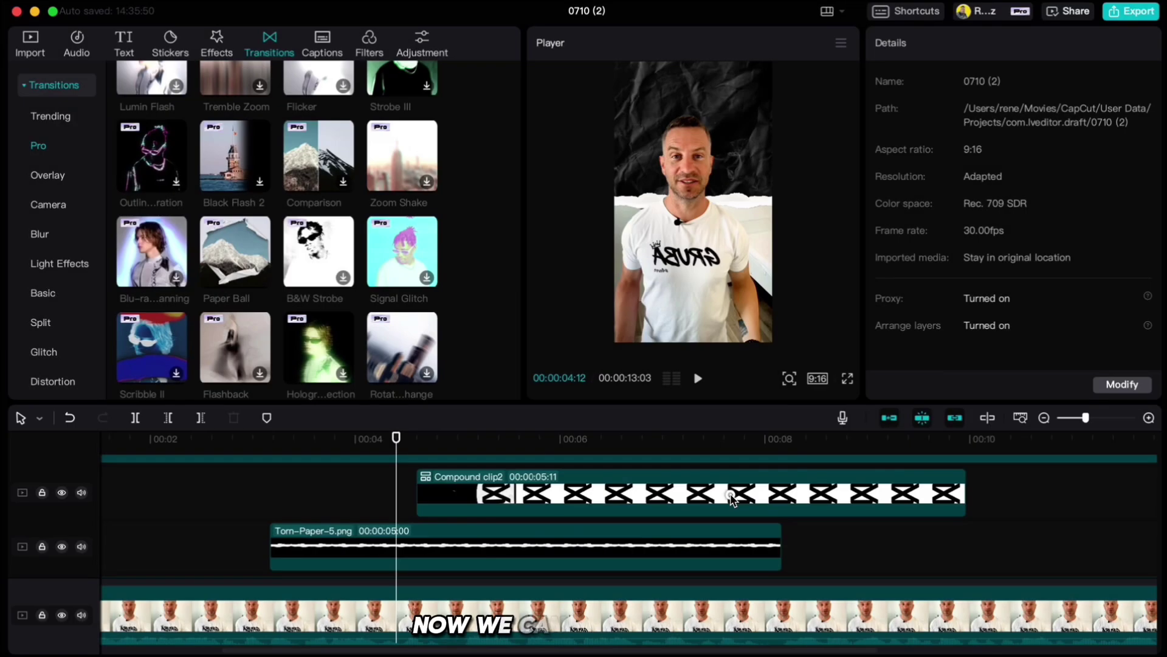
Step: Replace Compound clip2 with paper-animation.mp4 imported from Downloads, placed above the other clips
{"action": "left_click", "coordinate": [775, 483]}
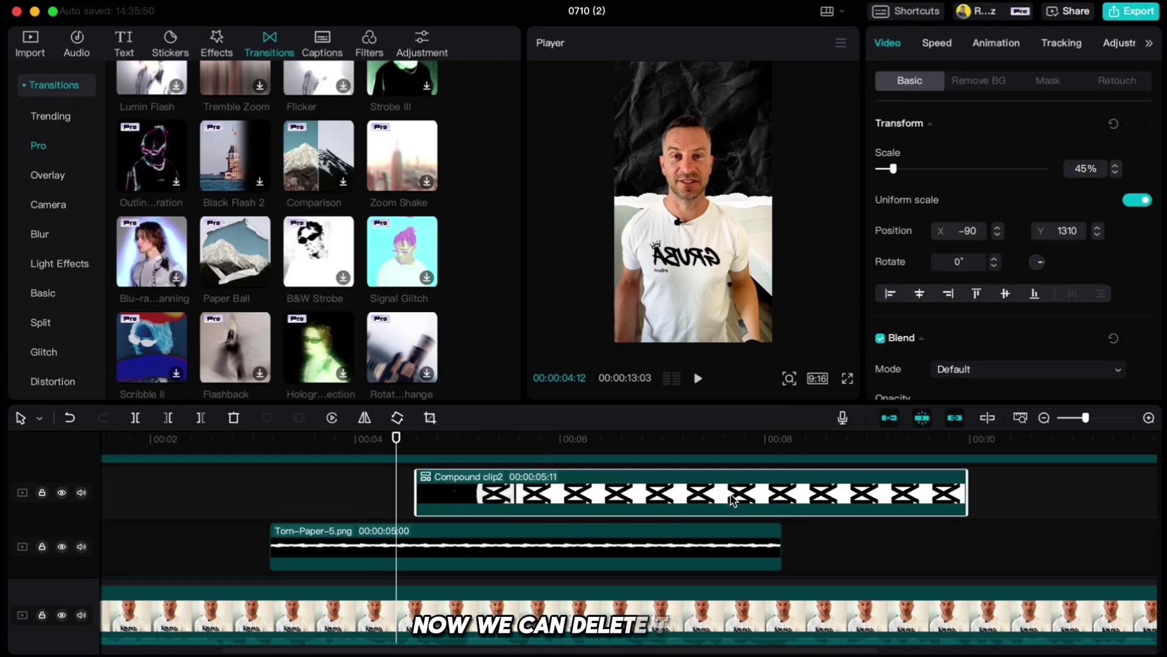
{"action": "key", "text": "Delete"}
{"action": "left_click", "coordinate": [30, 43]}
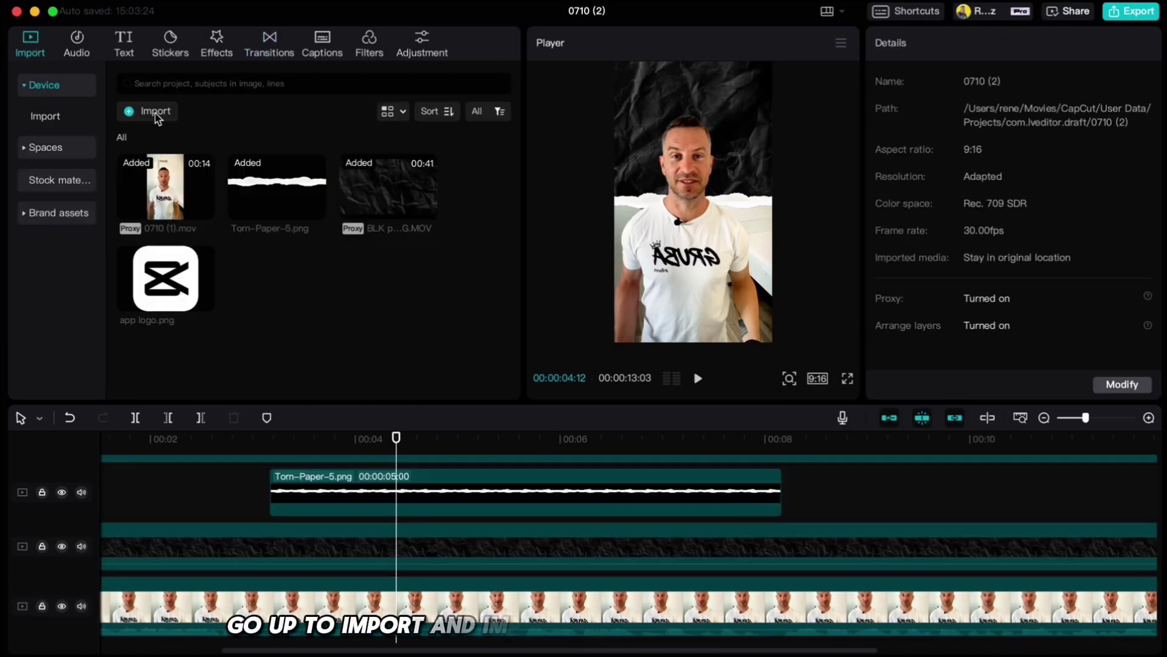
{"action": "left_click", "coordinate": [156, 111]}
{"action": "left_click", "coordinate": [302, 231]}
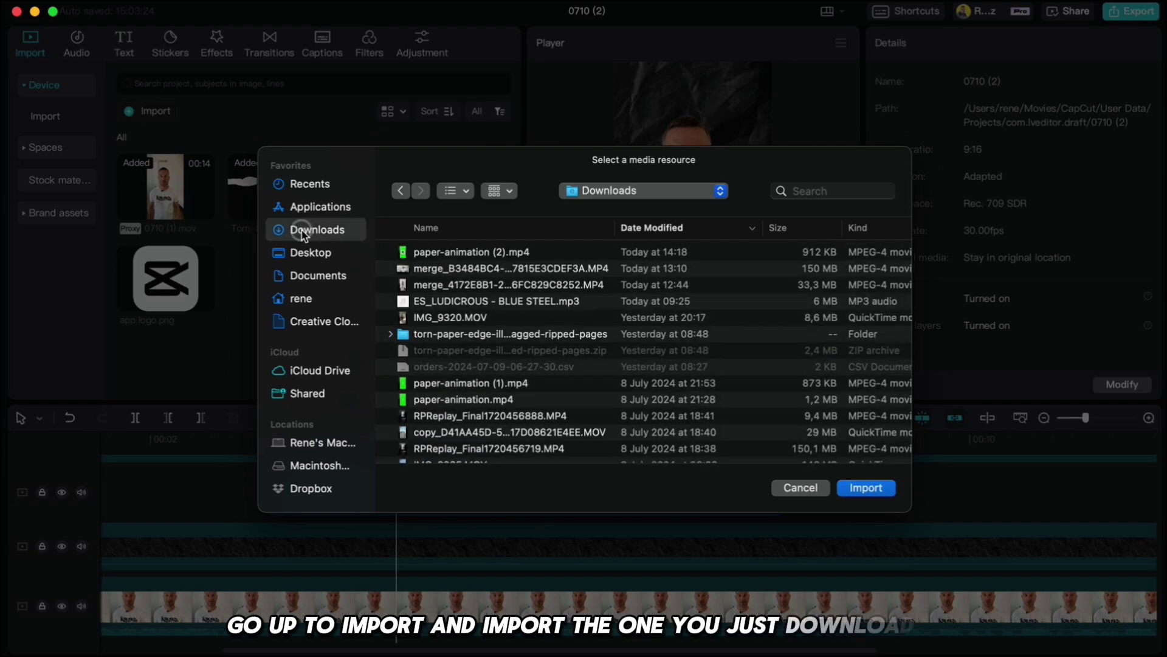
{"action": "double_click", "coordinate": [418, 252]}
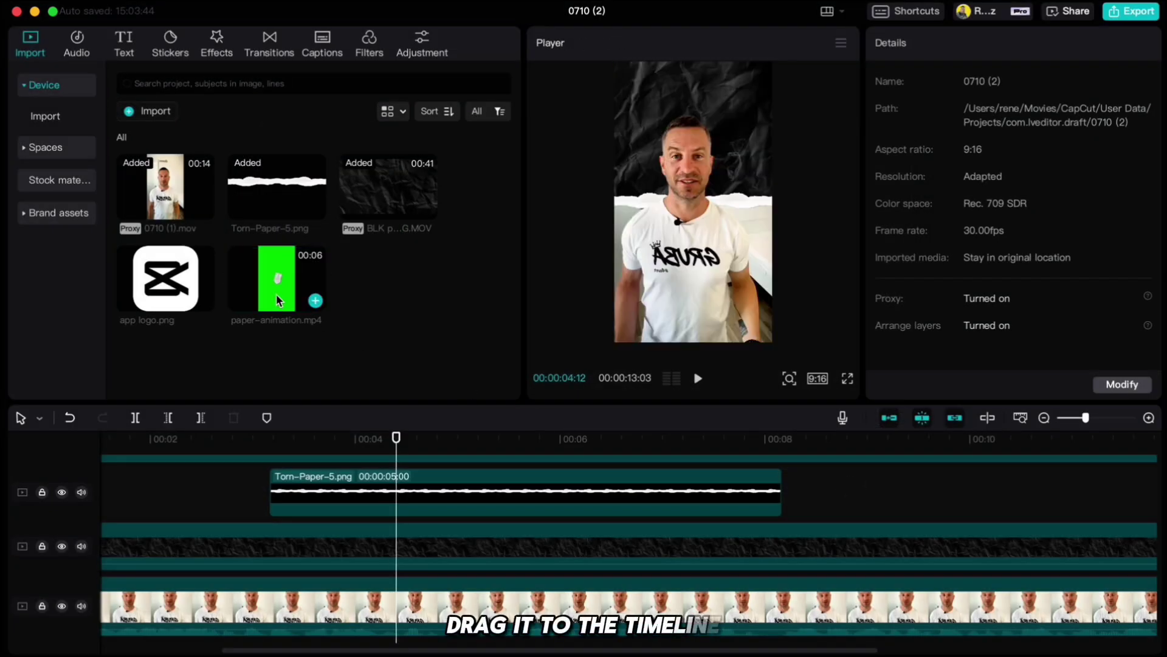
{"action": "left_click_drag", "start_coordinate": [279, 300], "coordinate": [399, 480]}
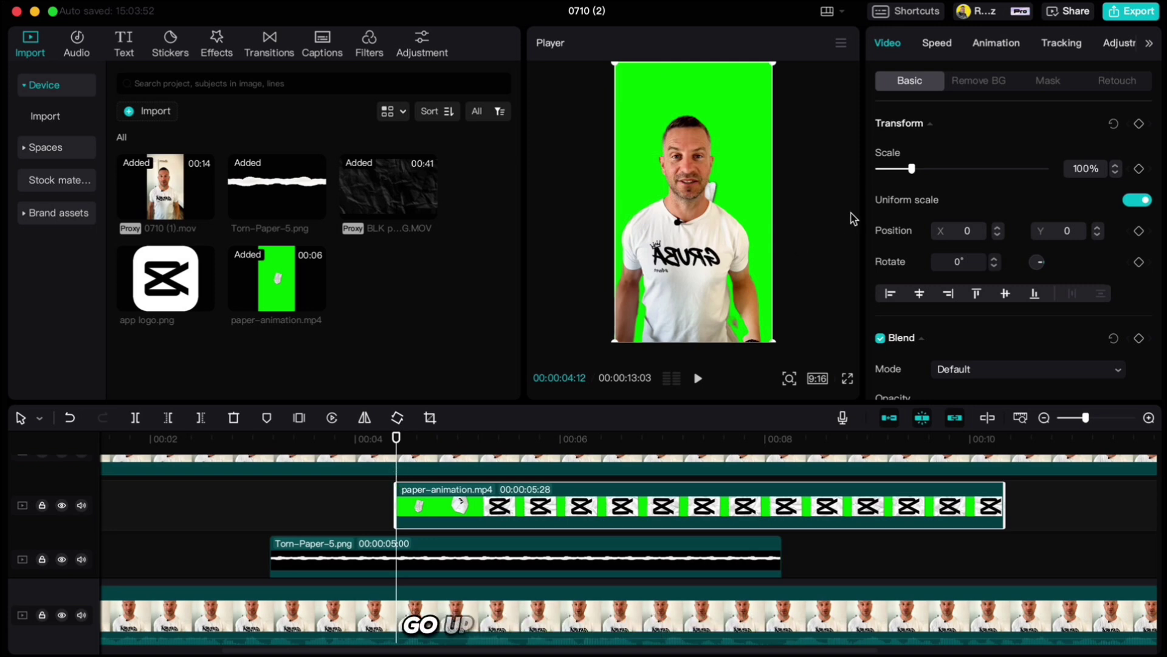
Step: Key out the paper animation's green background with Chroma key
{"action": "left_click", "coordinate": [978, 81]}
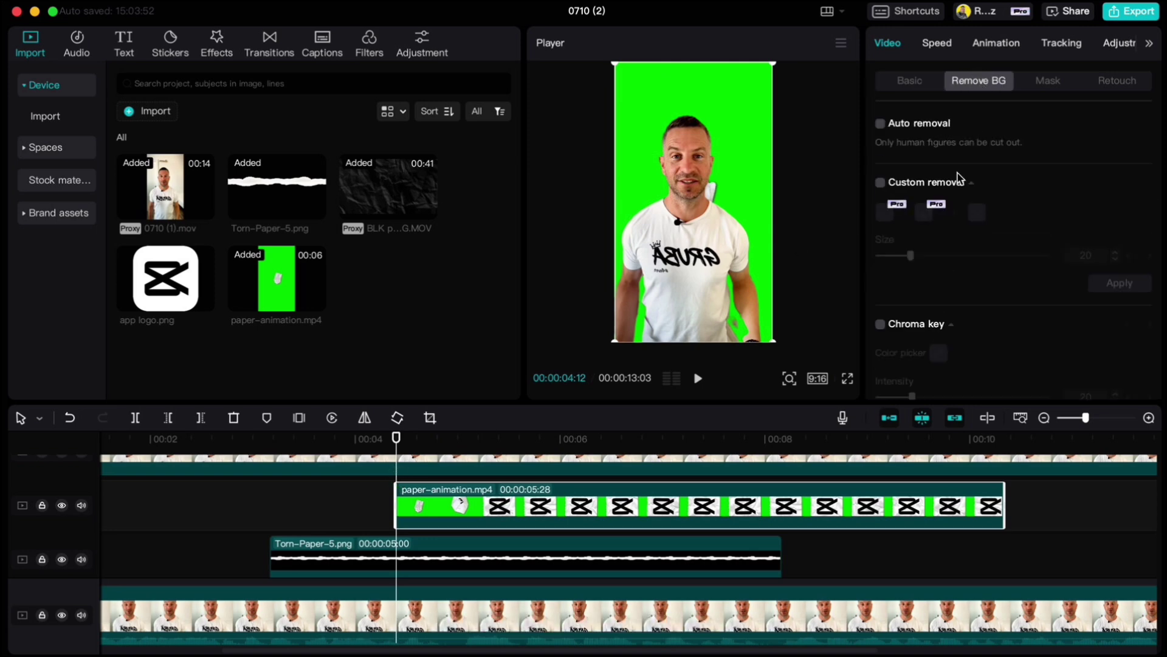
{"action": "left_click", "coordinate": [880, 324]}
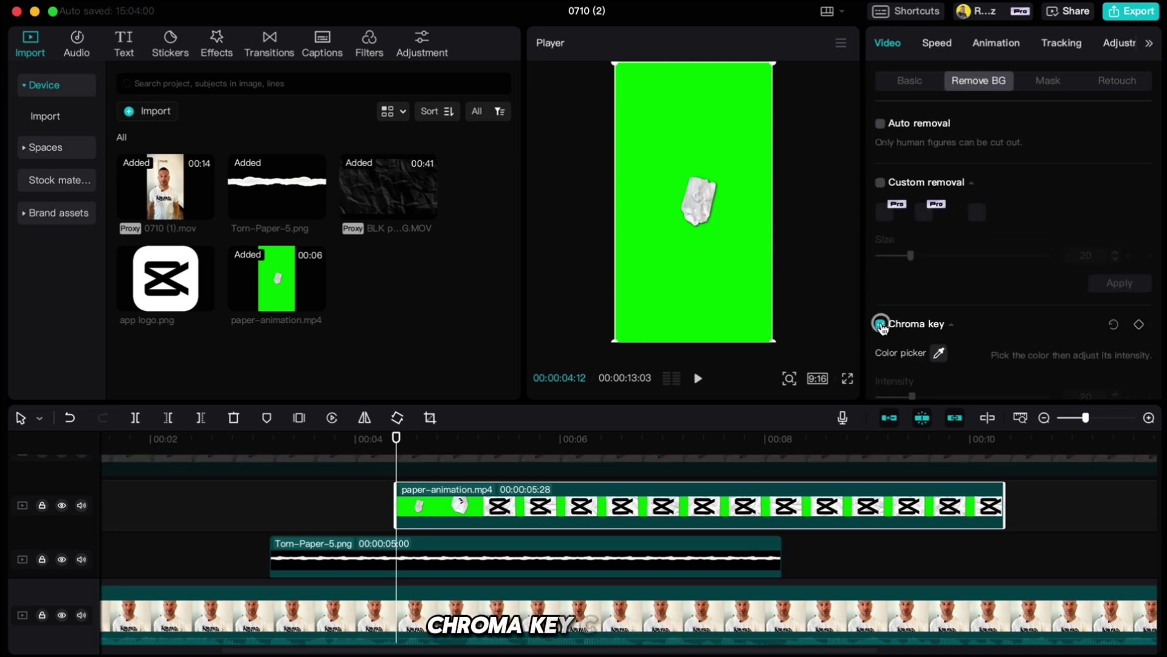
{"action": "left_click", "coordinate": [939, 354]}
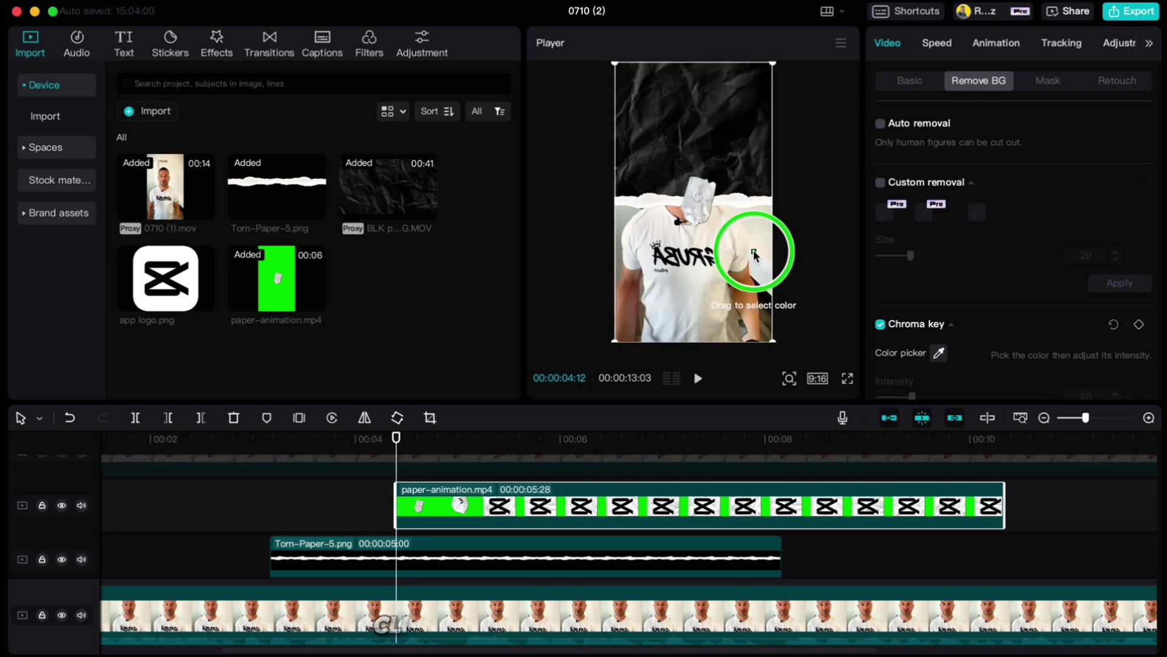
{"action": "left_click", "coordinate": [754, 252]}
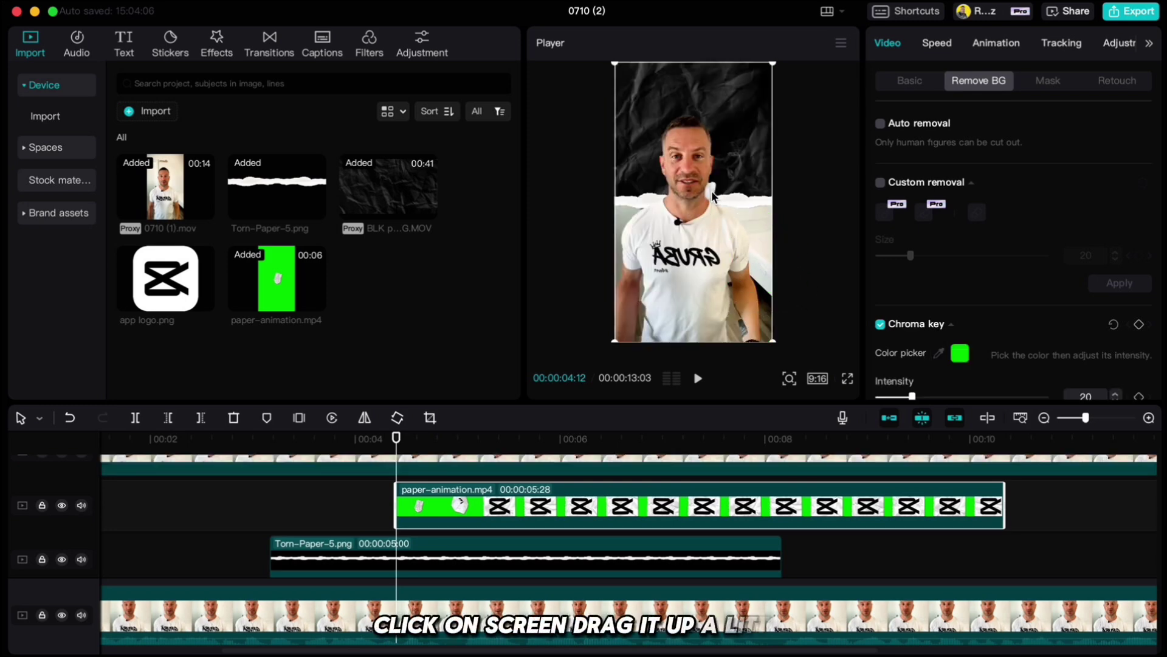
Step: Shrink the paper logo into the top-right area and play it back from 04:07
{"action": "left_click_drag", "start_coordinate": [713, 196], "coordinate": [726, 110]}
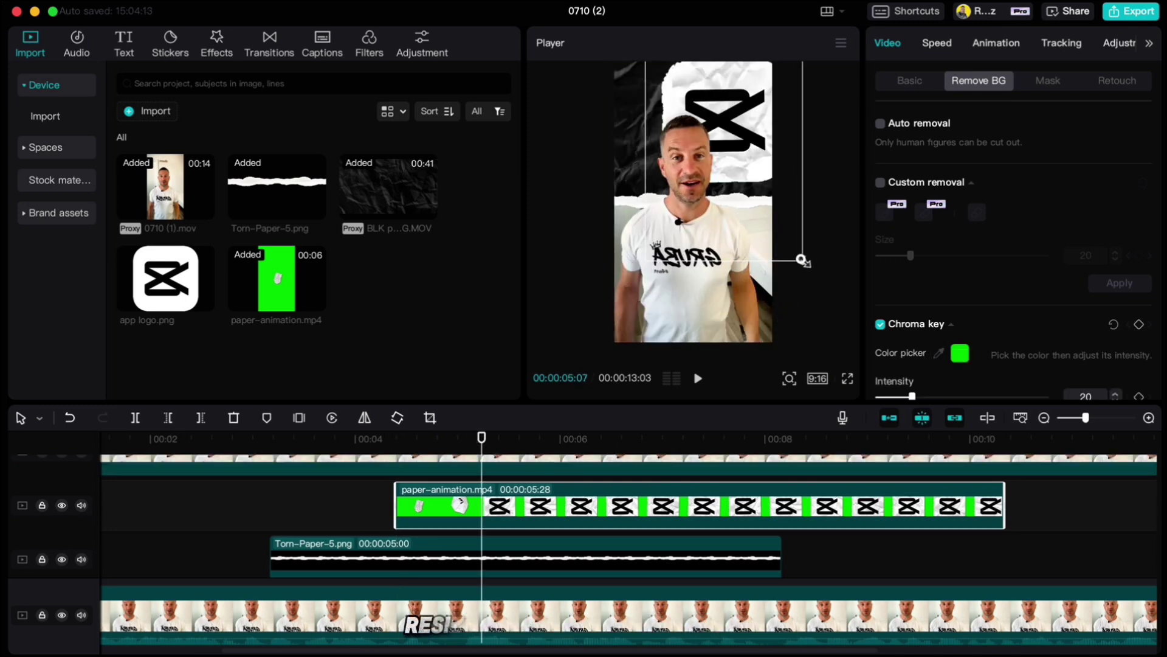
{"action": "left_click_drag", "start_coordinate": [802, 260], "coordinate": [747, 190]}
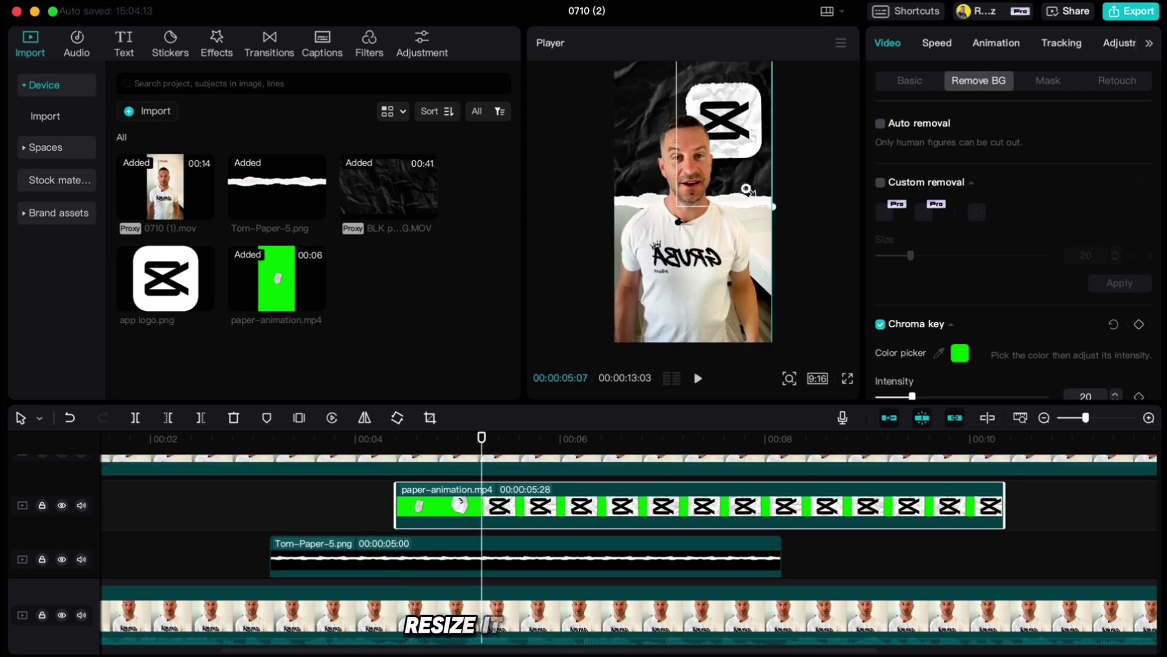
{"action": "left_click_drag", "start_coordinate": [481, 437], "coordinate": [380, 439]}
{"action": "key", "text": "space"}
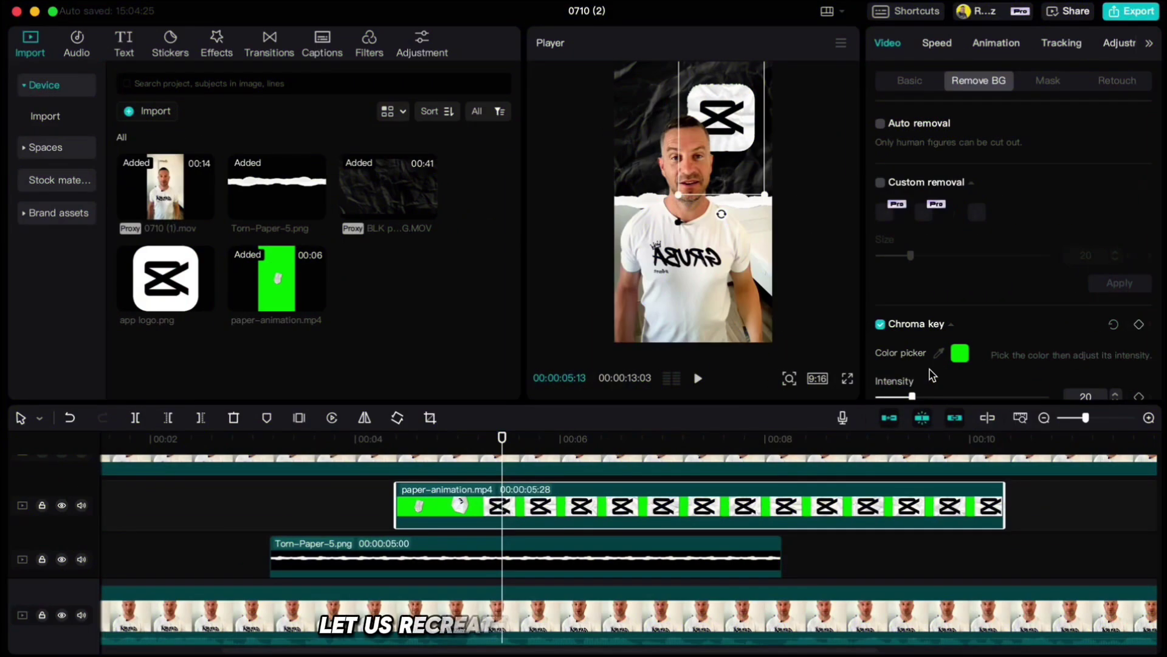
Step: Generate auto captions from the English speech, starting from the video's beginning
{"action": "key", "text": "Home"}
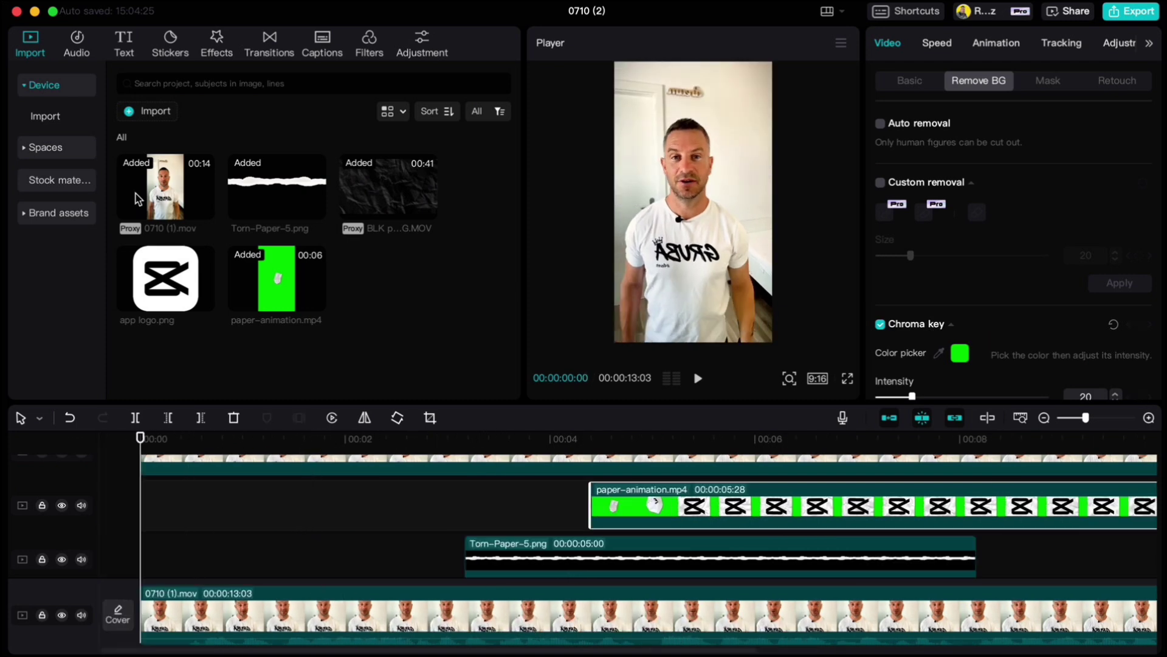
{"action": "left_click", "coordinate": [123, 46]}
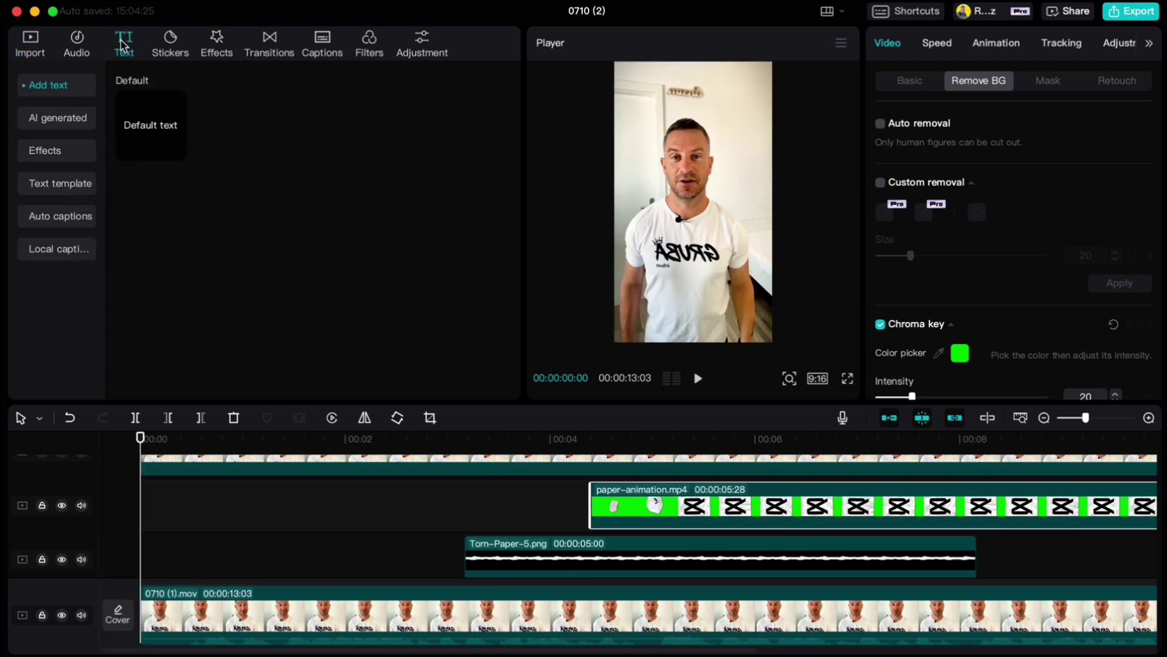
{"action": "left_click", "coordinate": [68, 216]}
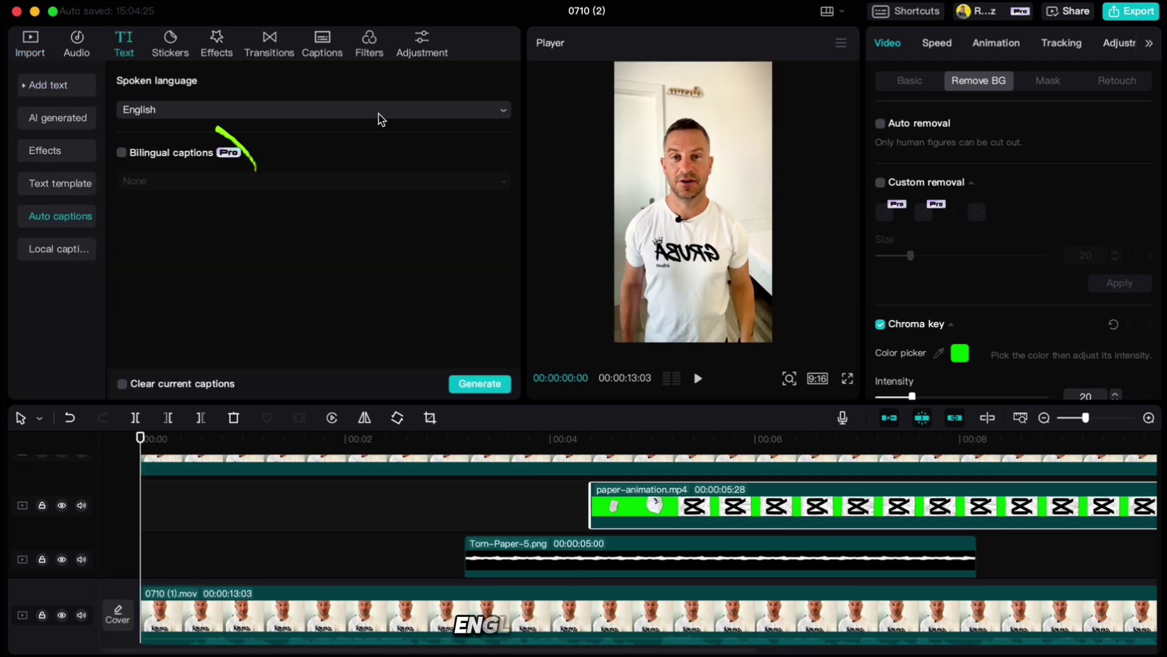
{"action": "left_click", "coordinate": [463, 382]}
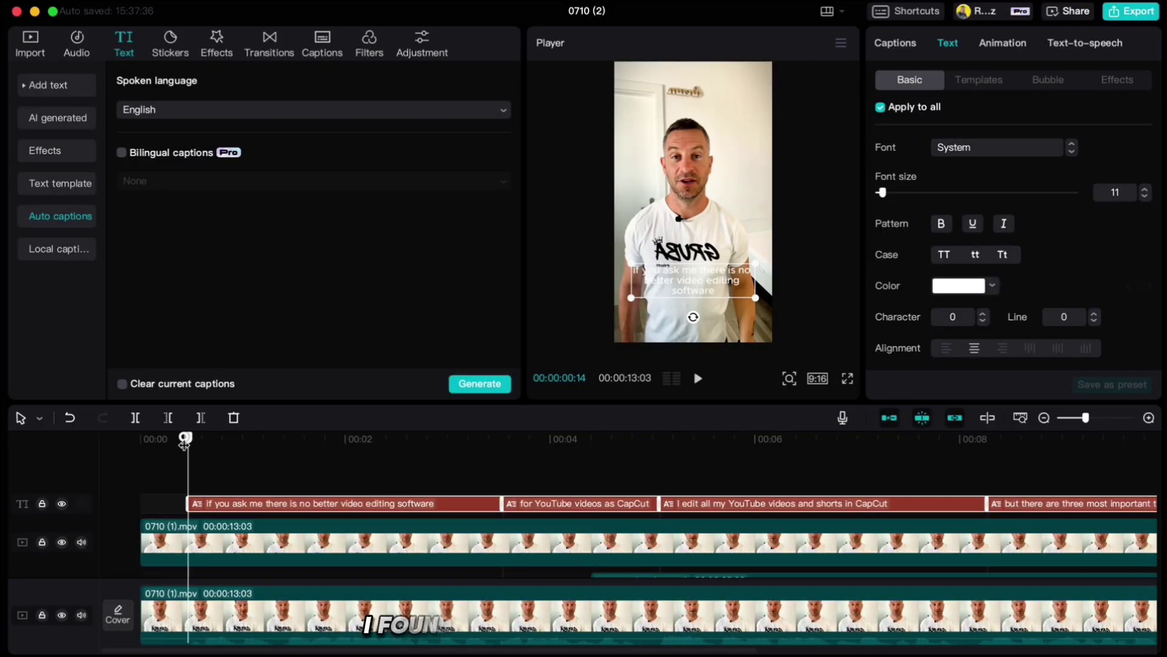
{"action": "left_click_drag", "start_coordinate": [185, 443], "coordinate": [216, 443]}
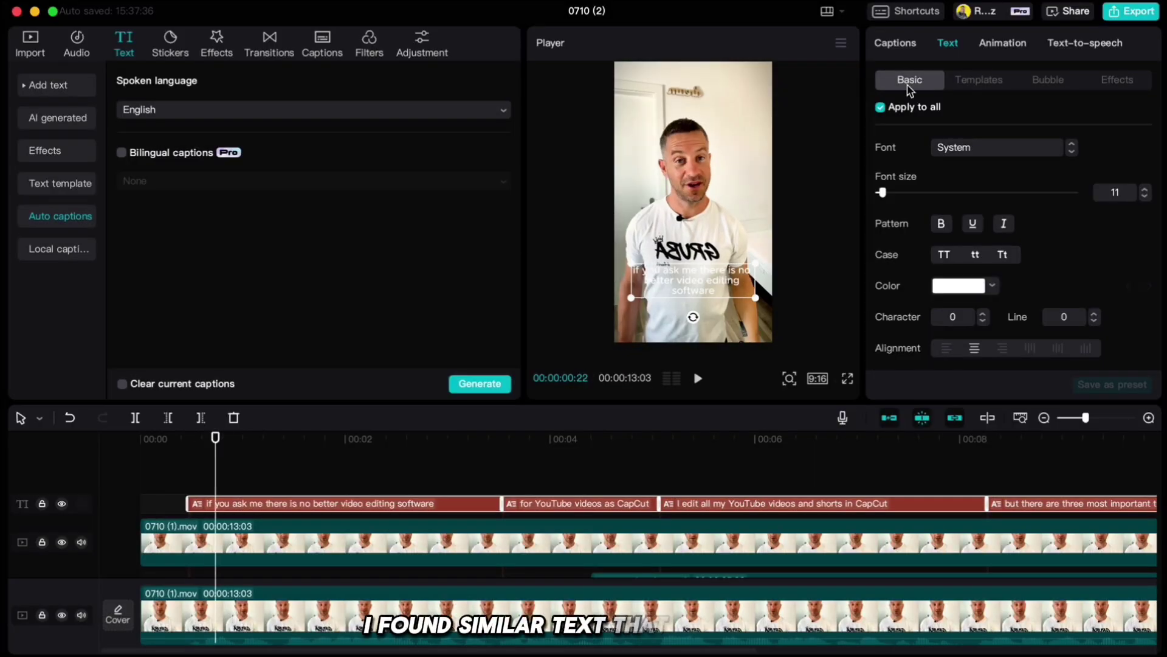
Step: Set the captions' font to ZY Fortitude and their text colour to black
{"action": "left_click", "coordinate": [997, 147]}
{"action": "scroll", "coordinate": [975, 364], "scroll_direction": "down", "scroll_amount": 10}
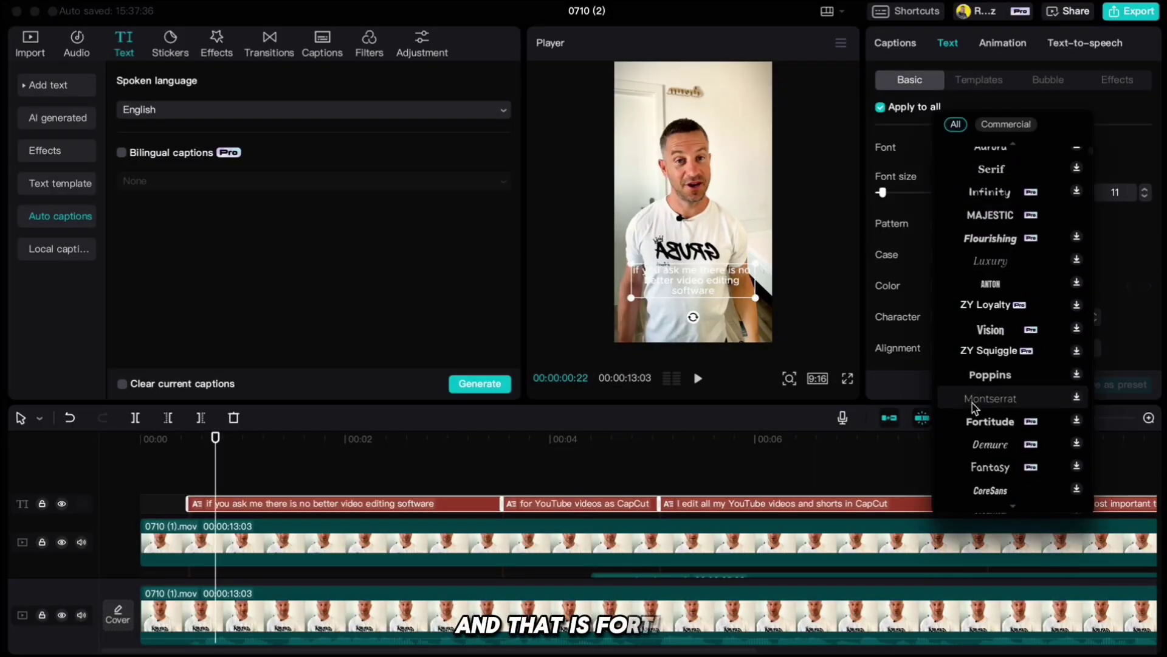
{"action": "left_click", "coordinate": [986, 422]}
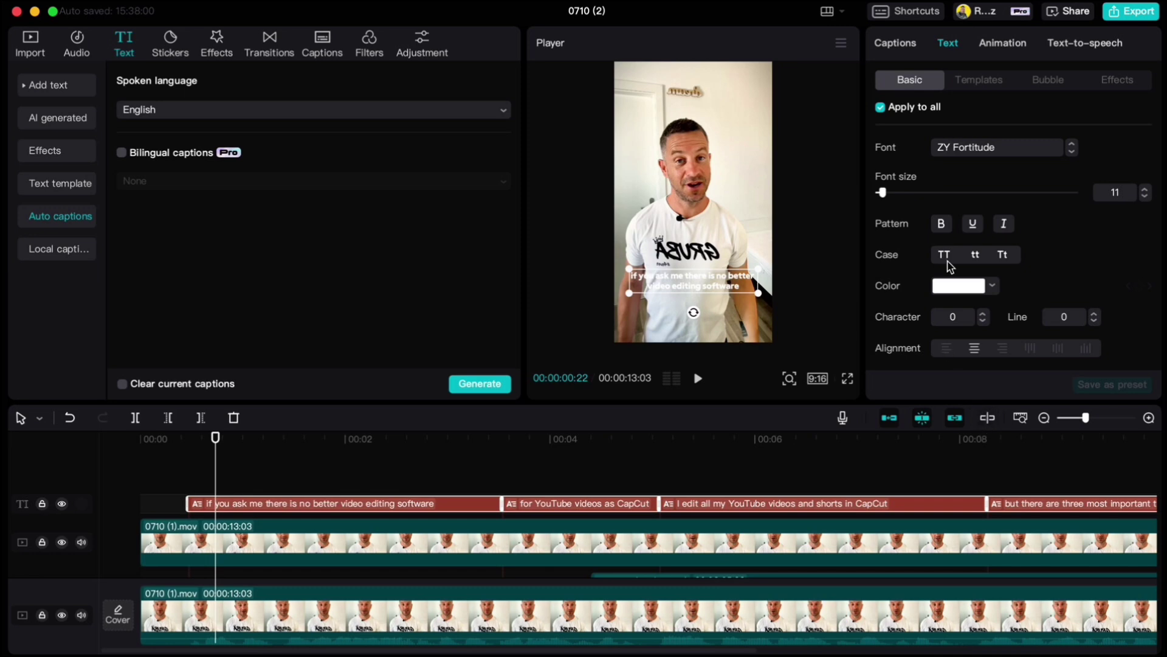
{"action": "left_click", "coordinate": [958, 285]}
{"action": "left_click_drag", "start_coordinate": [891, 310], "coordinate": [891, 409]}
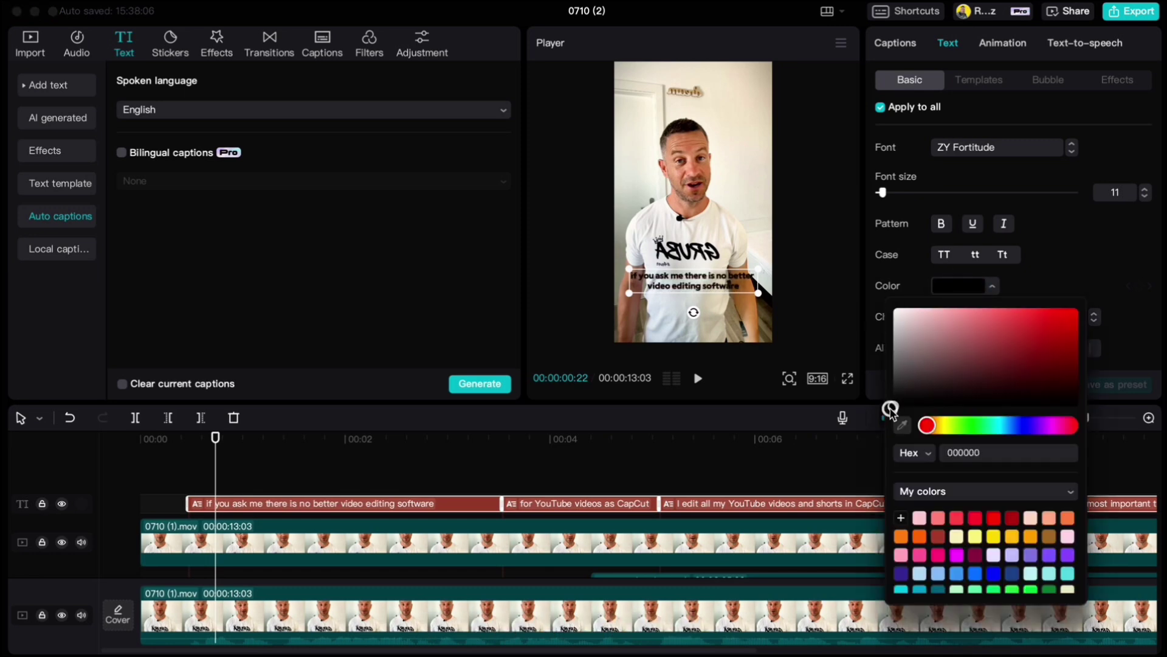
{"action": "left_click", "coordinate": [1052, 272]}
Step: Give the captions a light-grey DBD7D7 background box rounded to 40%
{"action": "scroll", "coordinate": [1053, 272], "scroll_direction": "down", "scroll_amount": 10}
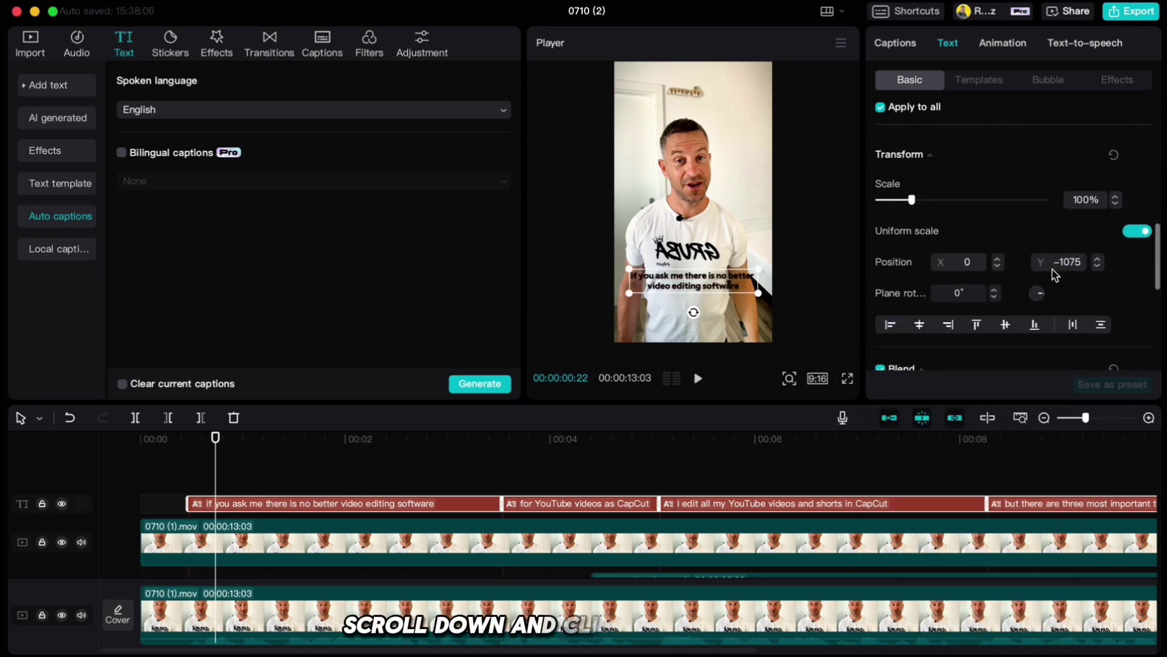
{"action": "scroll", "coordinate": [1054, 275], "scroll_direction": "down", "scroll_amount": 2}
{"action": "left_click", "coordinate": [898, 297]}
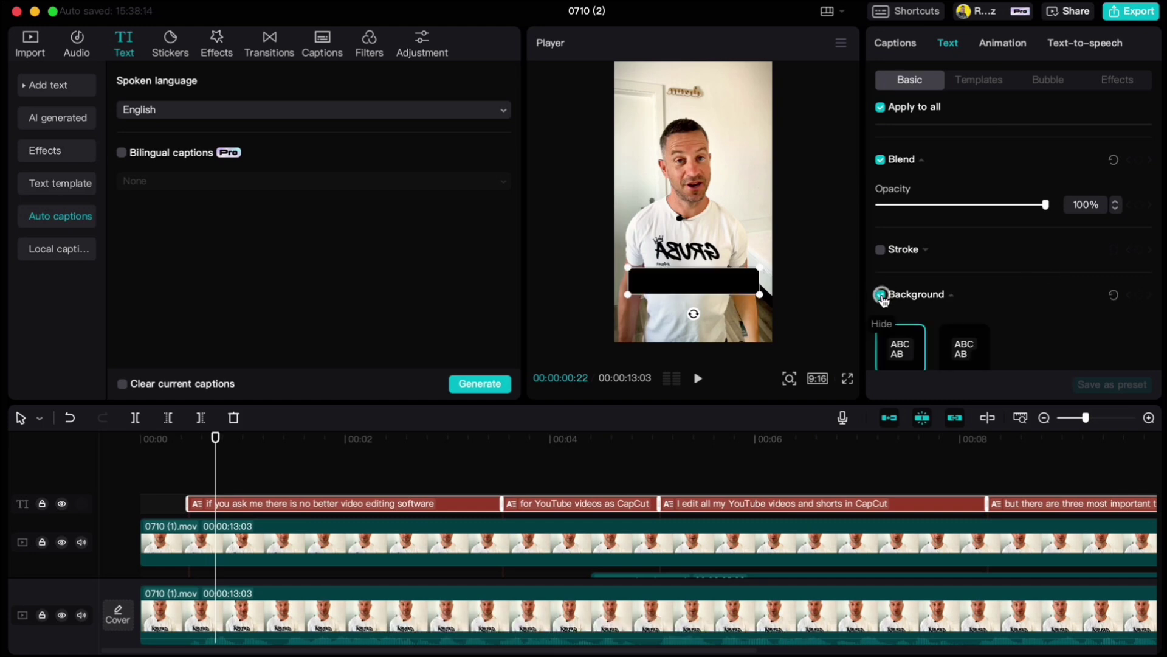
{"action": "scroll", "coordinate": [991, 300], "scroll_direction": "down", "scroll_amount": 3}
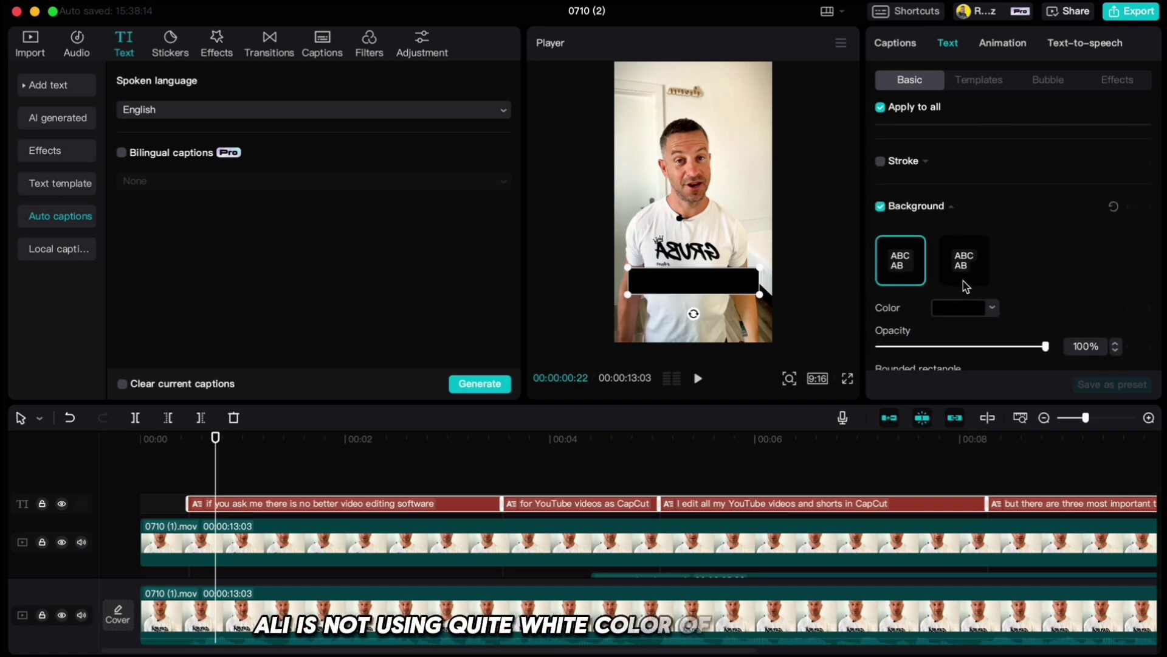
{"action": "left_click", "coordinate": [952, 307]}
{"action": "left_click", "coordinate": [895, 337]}
{"action": "left_click_drag", "start_coordinate": [894, 339], "coordinate": [935, 316]}
{"action": "scroll", "coordinate": [1027, 290], "scroll_direction": "down", "scroll_amount": 2}
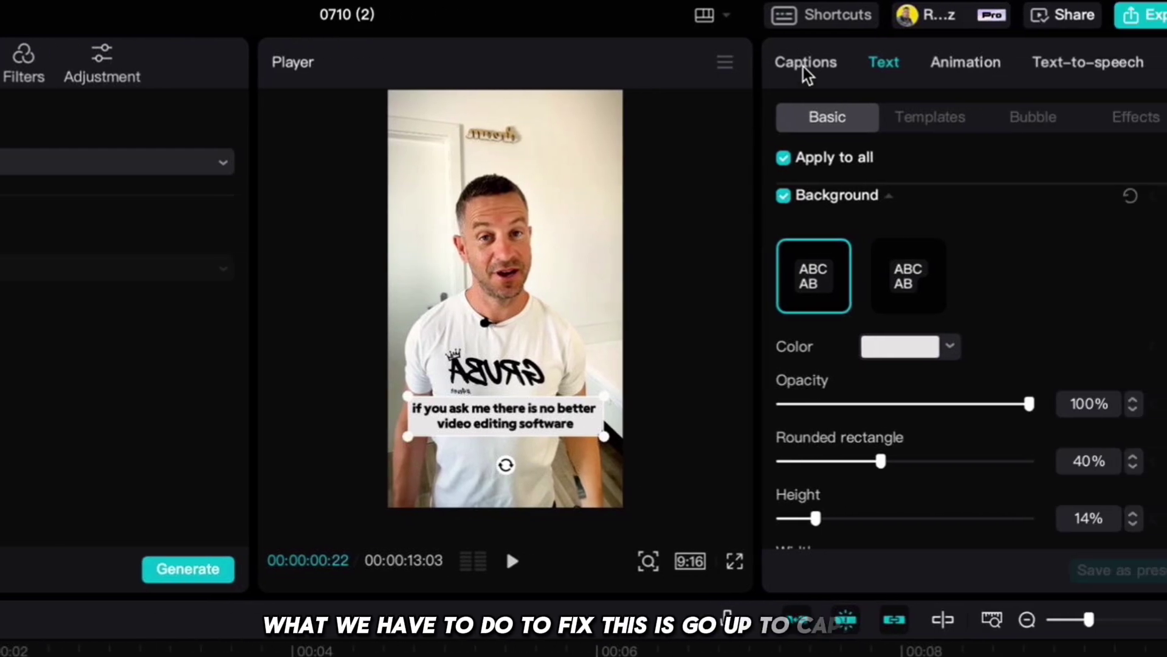
Step: Split long captions into new lines after 'better', 'videos', 'most' and 'consider'
{"action": "left_click", "coordinate": [768, 68]}
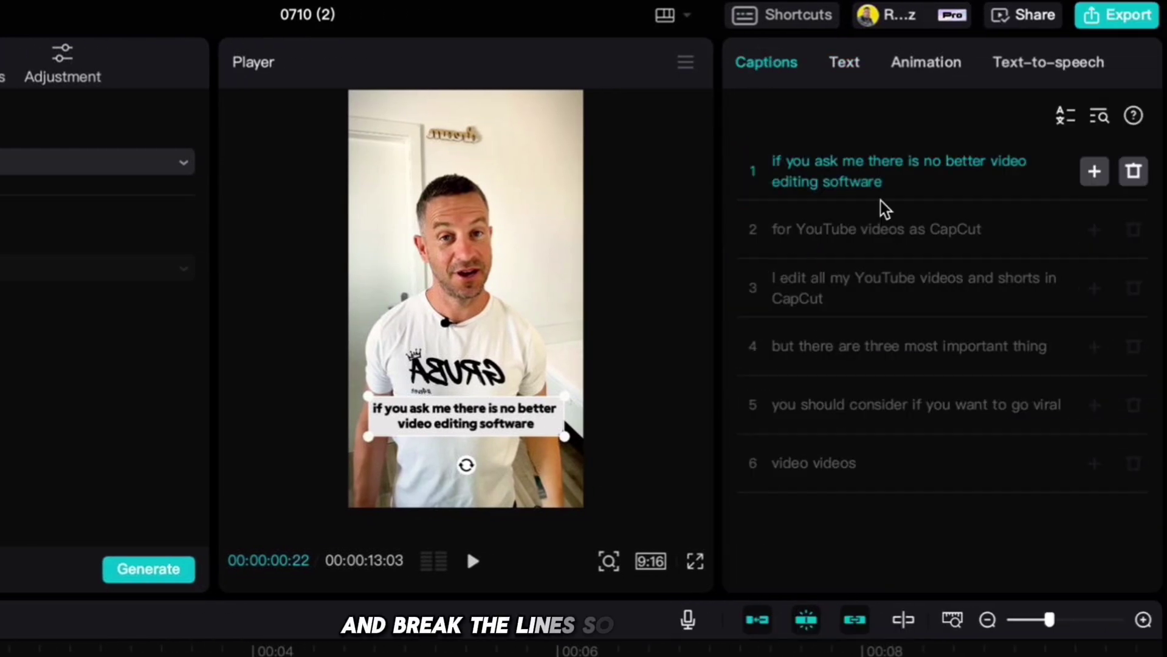
{"action": "left_click", "coordinate": [991, 161]}
{"action": "key", "text": "Return"}
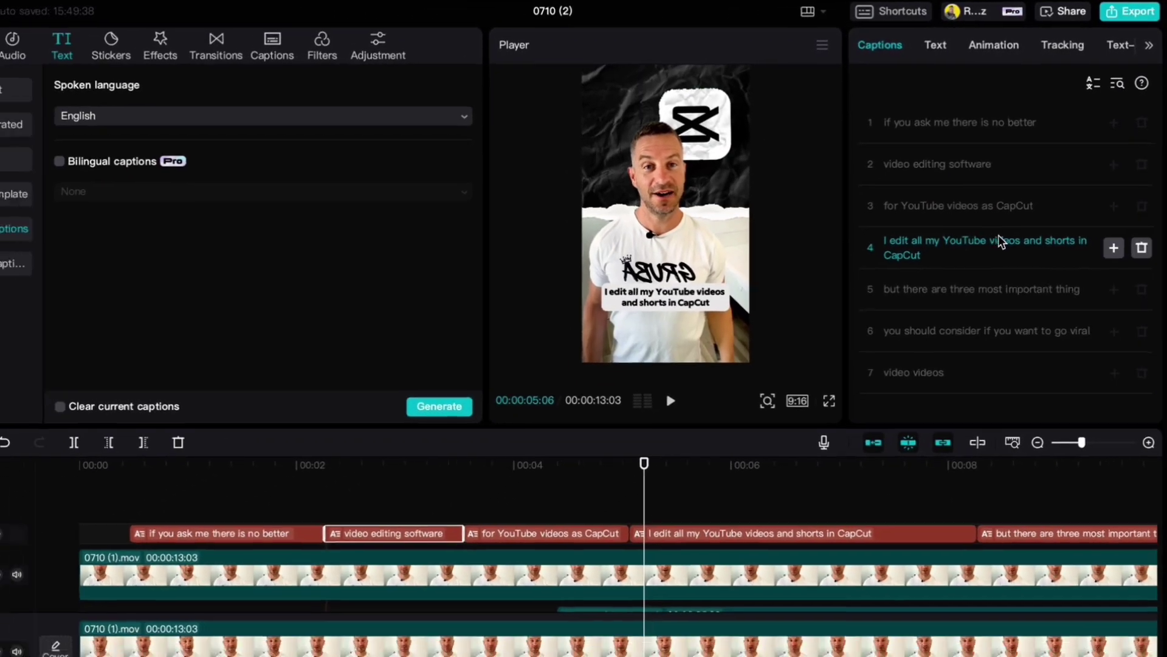
{"action": "left_click", "coordinate": [996, 280]}
{"action": "key", "text": "Return"}
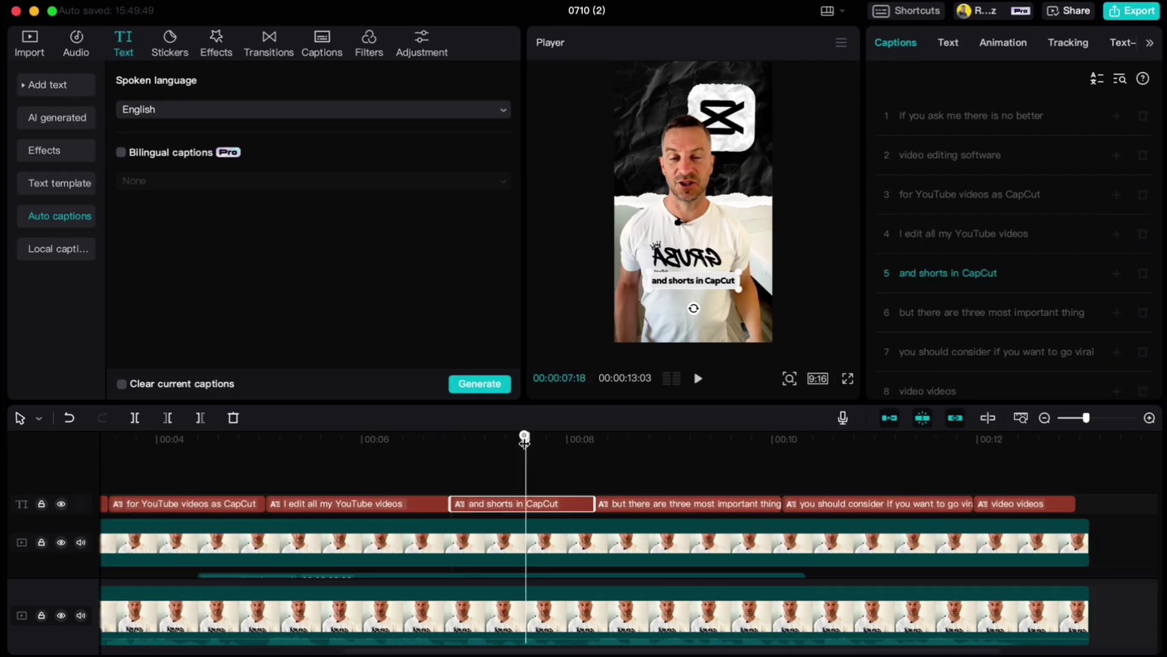
{"action": "left_click", "coordinate": [1014, 313]}
{"action": "key", "text": "Return"}
{"action": "left_click", "coordinate": [987, 393]}
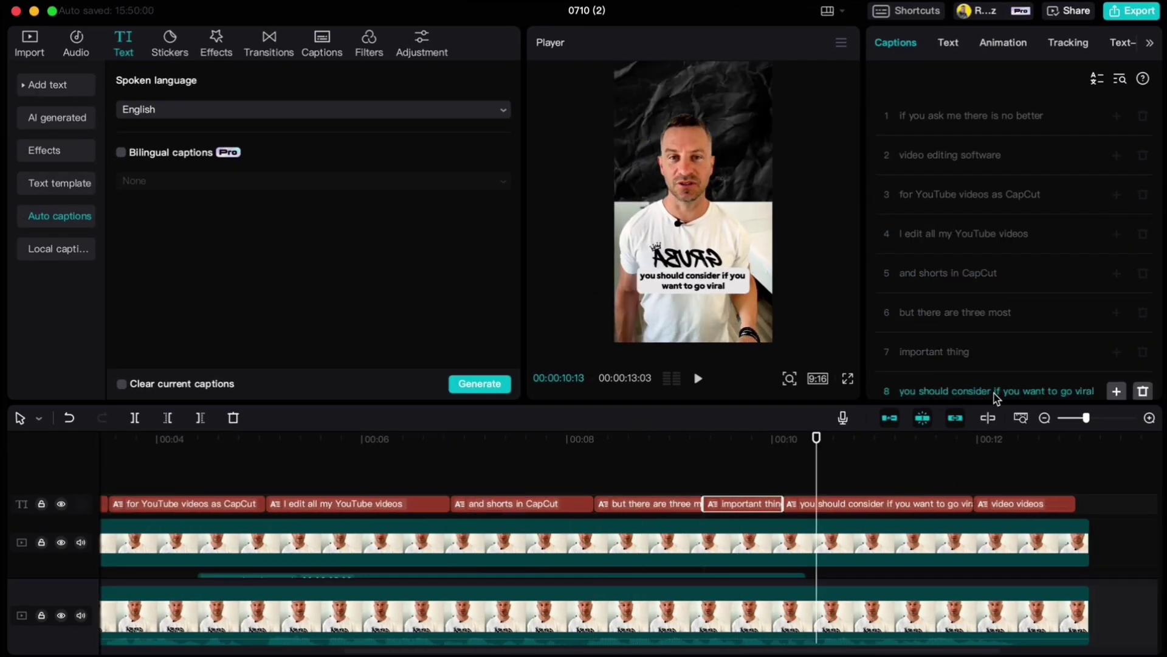
{"action": "key", "text": "Return"}
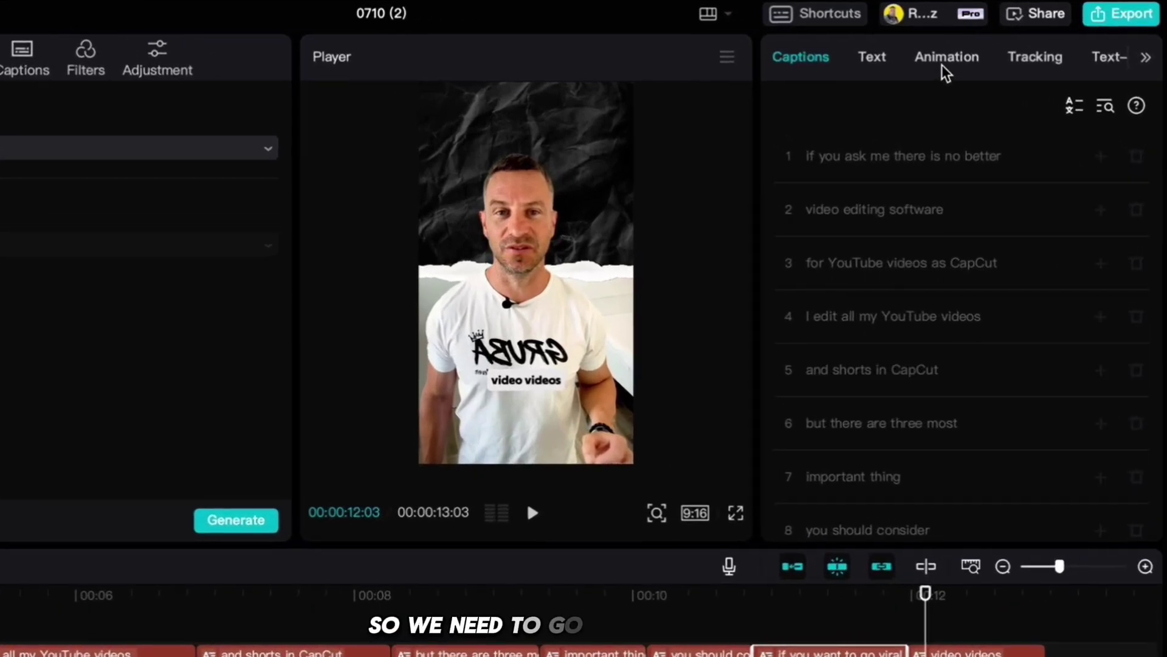
Step: Apply the Type 2 in-animation to all captions
{"action": "left_click", "coordinate": [941, 61]}
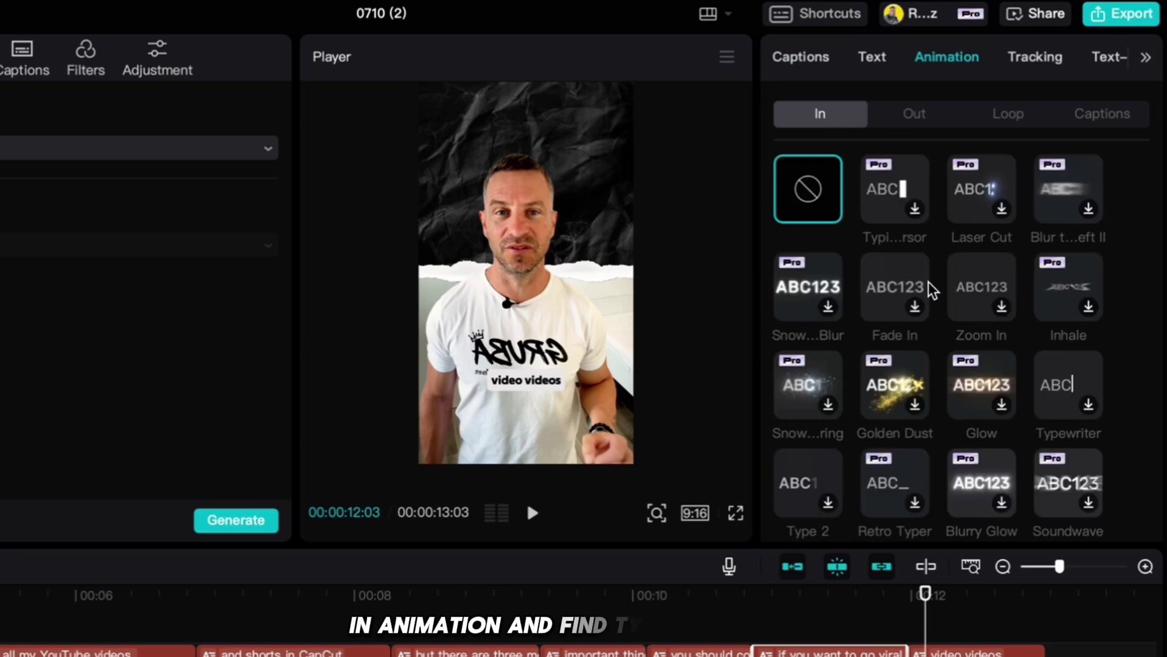
{"action": "scroll", "coordinate": [933, 290], "scroll_direction": "down", "scroll_amount": 3}
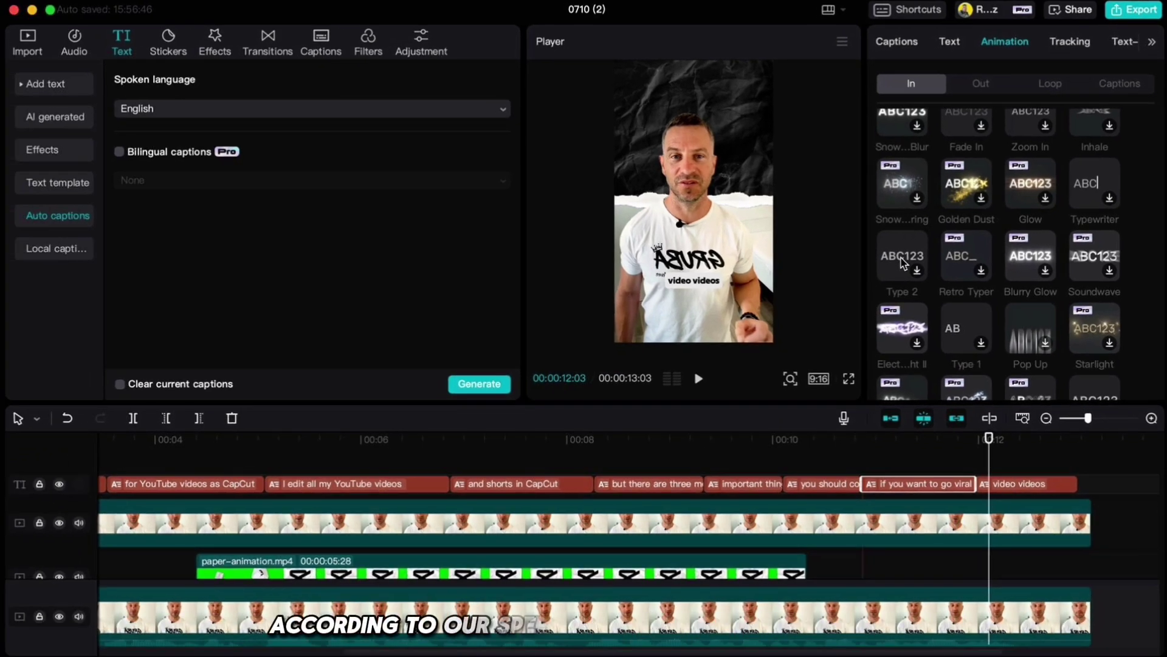
{"action": "left_click", "coordinate": [903, 258]}
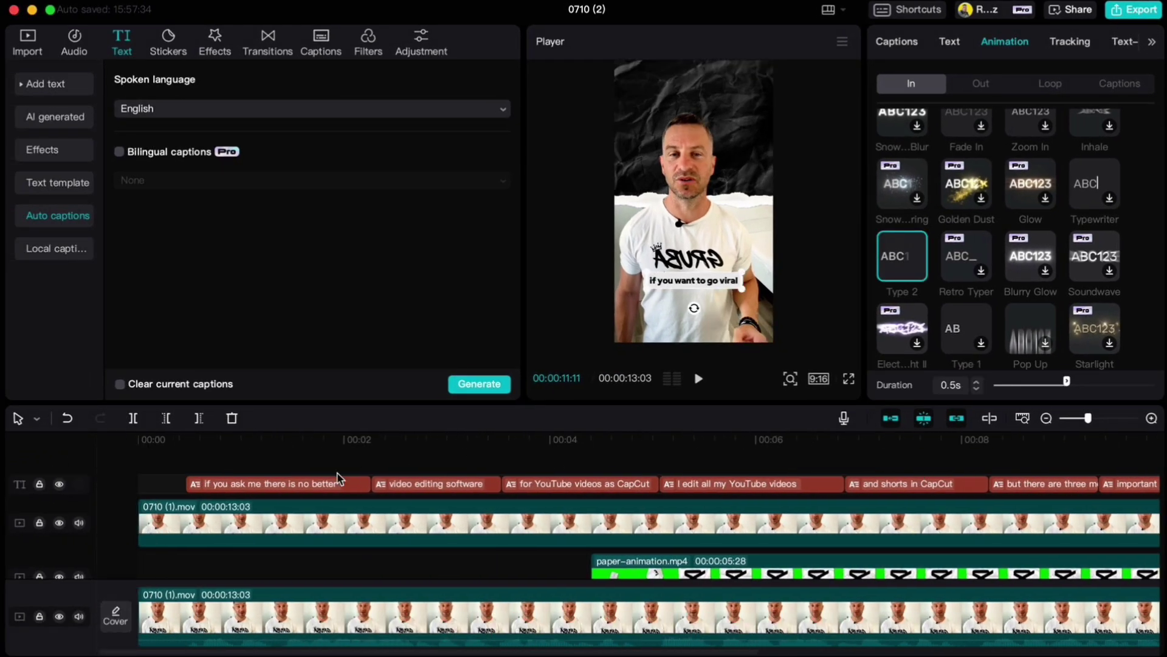
Step: Give only the first caption its own Type 2 in-animation lasting 1.6 s
{"action": "left_click", "coordinate": [307, 492]}
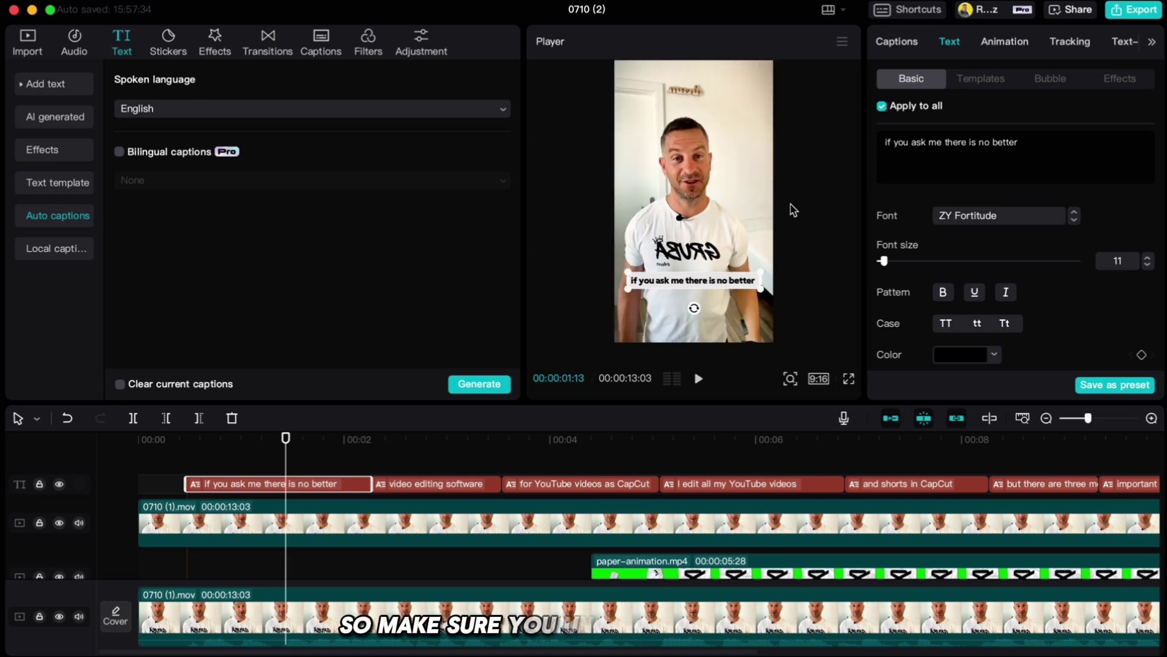
{"action": "left_click", "coordinate": [882, 107]}
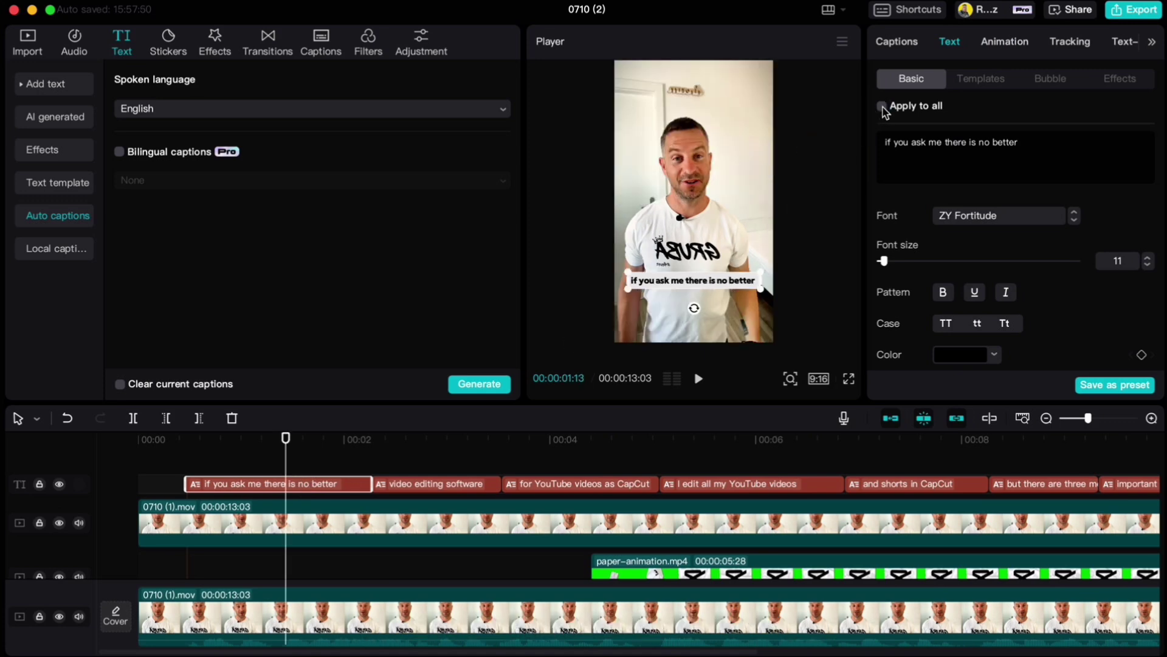
{"action": "left_click", "coordinate": [993, 47]}
{"action": "left_click", "coordinate": [902, 255]}
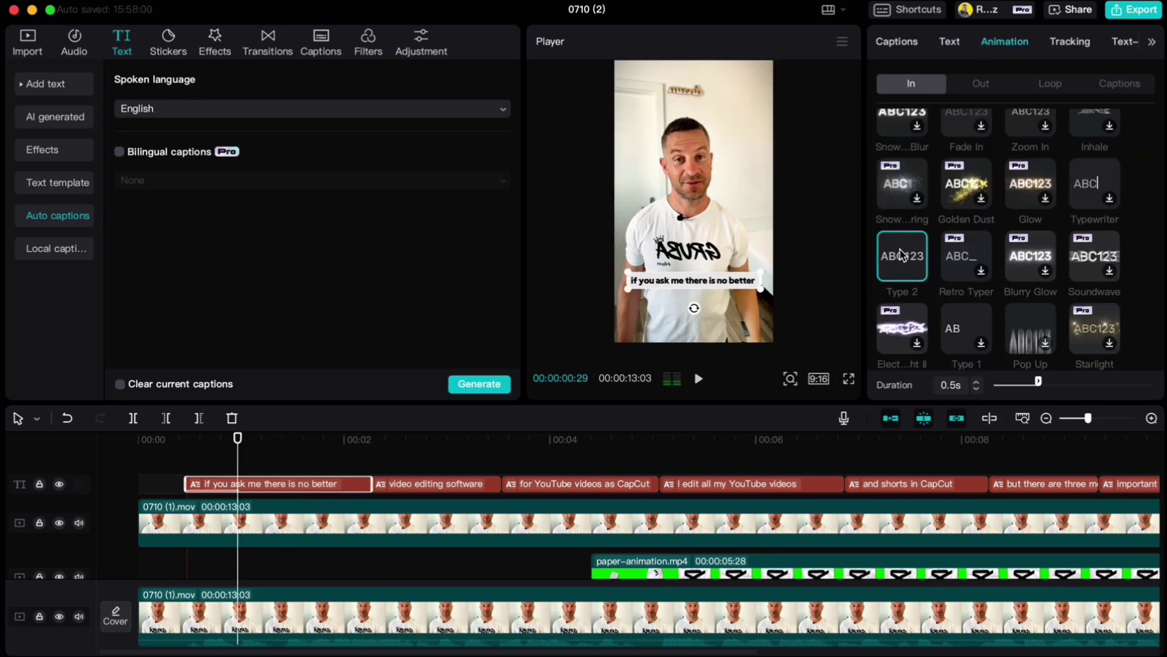
{"action": "left_click", "coordinate": [976, 383]}
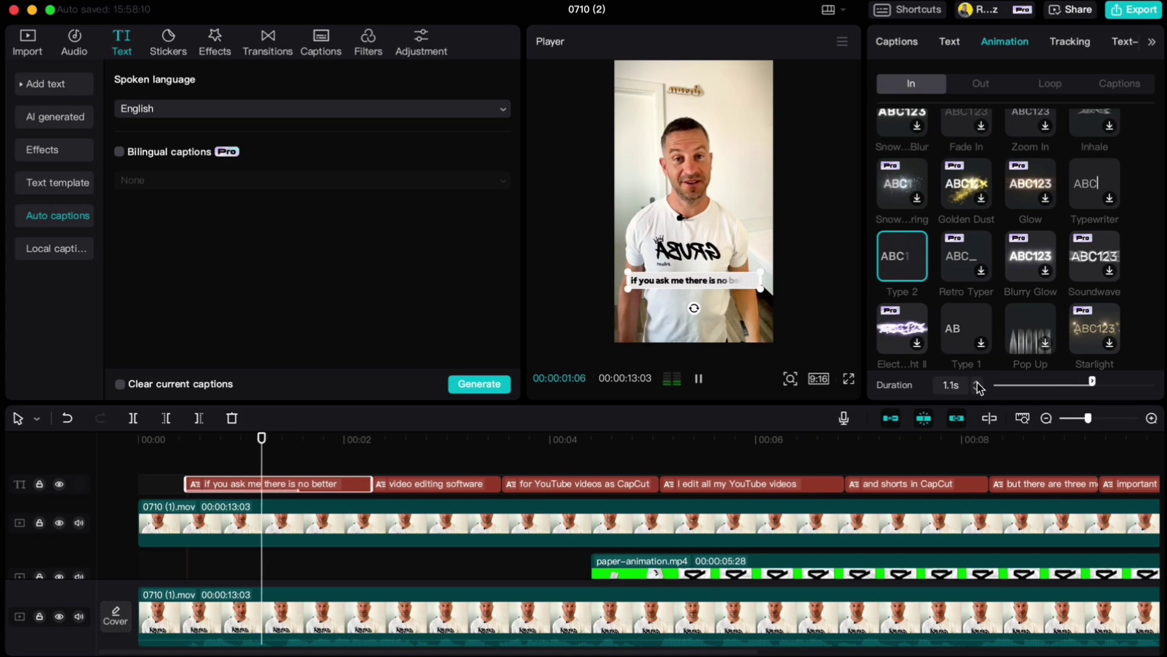
{"action": "left_click", "coordinate": [977, 383]}
{"action": "left_click", "coordinate": [978, 383]}
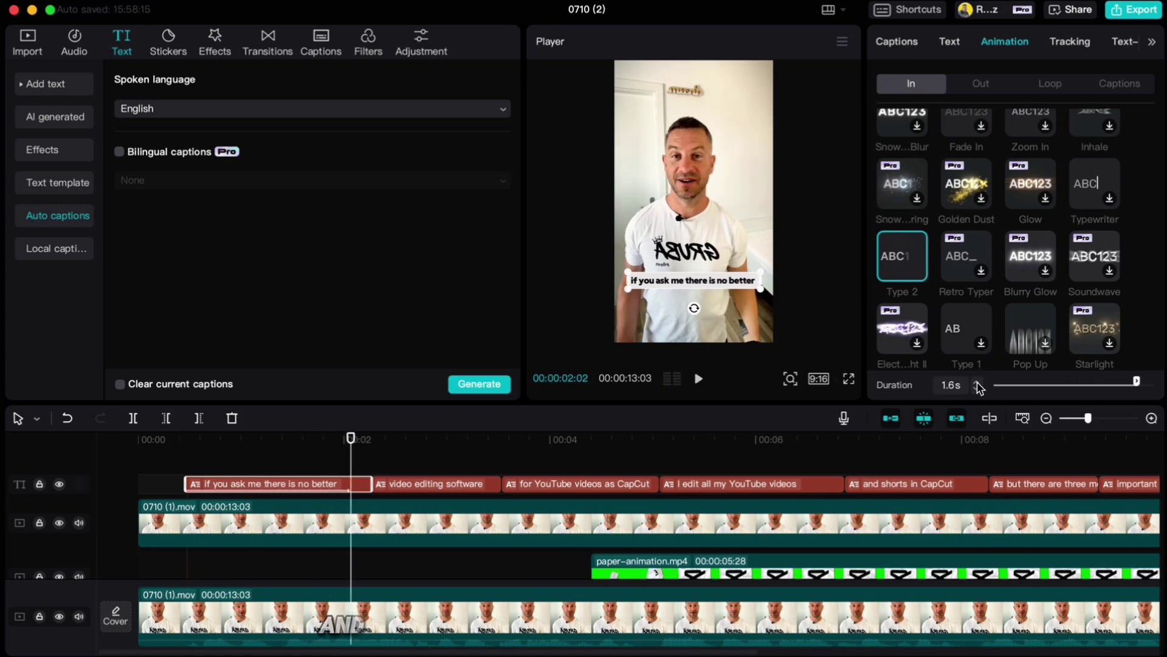